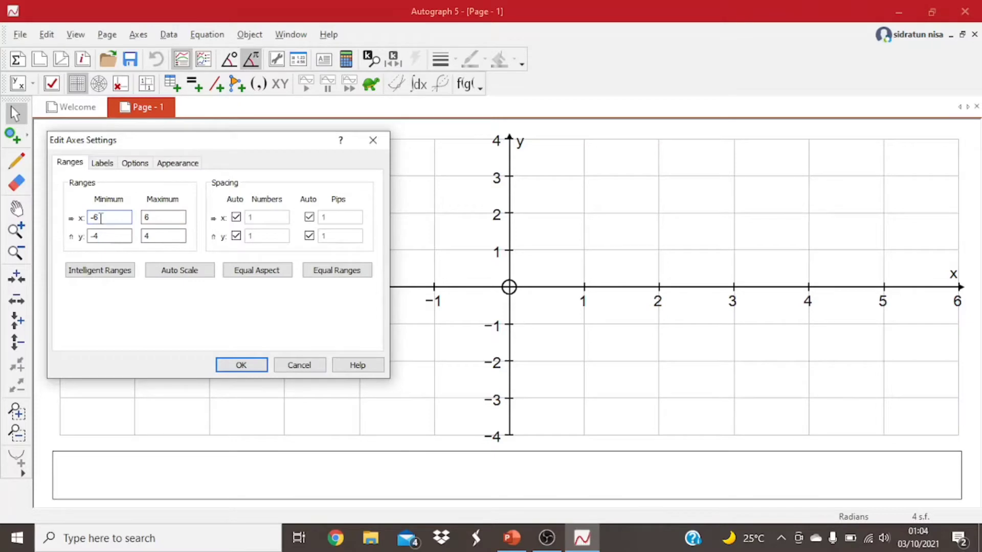
- Set both the x and y axis ranges to a minimum of -20 and a maximum of 200
key("BackSpace")
type("20")
left_click(114, 238)
type("2")
left_click(158, 237)
type("2")
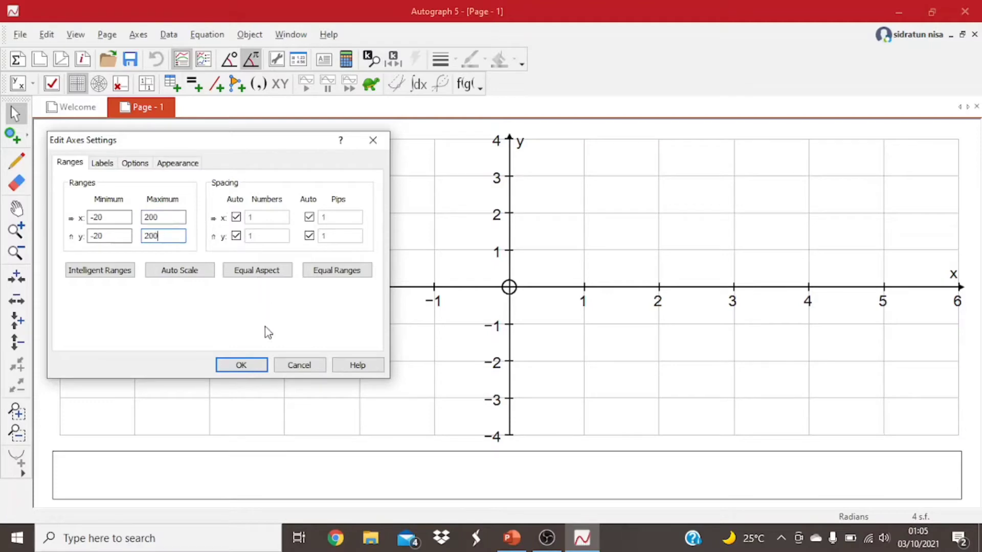
left_click(254, 366)
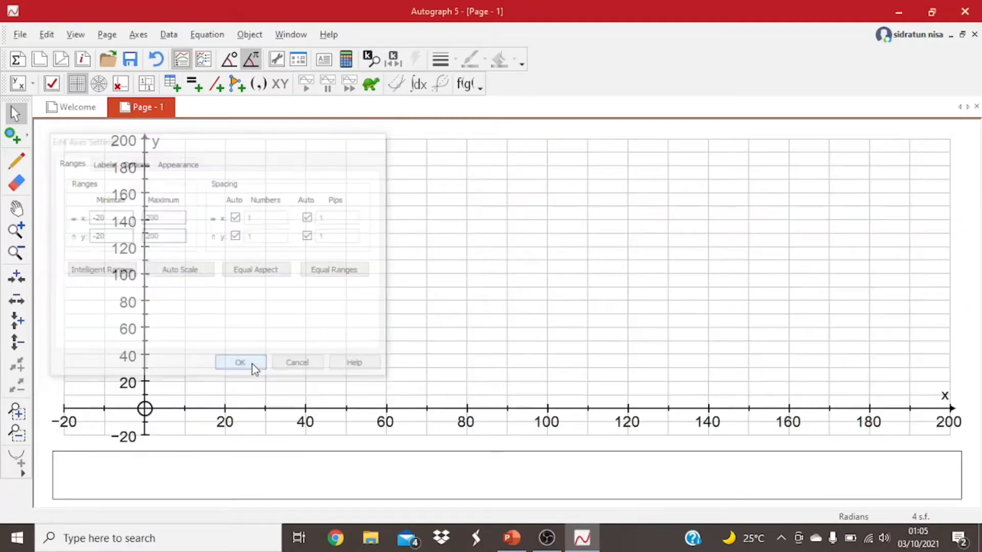
- Label the x axis "jumlah daun pintu" and the y axis "jumlah daun jendela", following the variable definitions on the PowerPoint slide
right_click(241, 218)
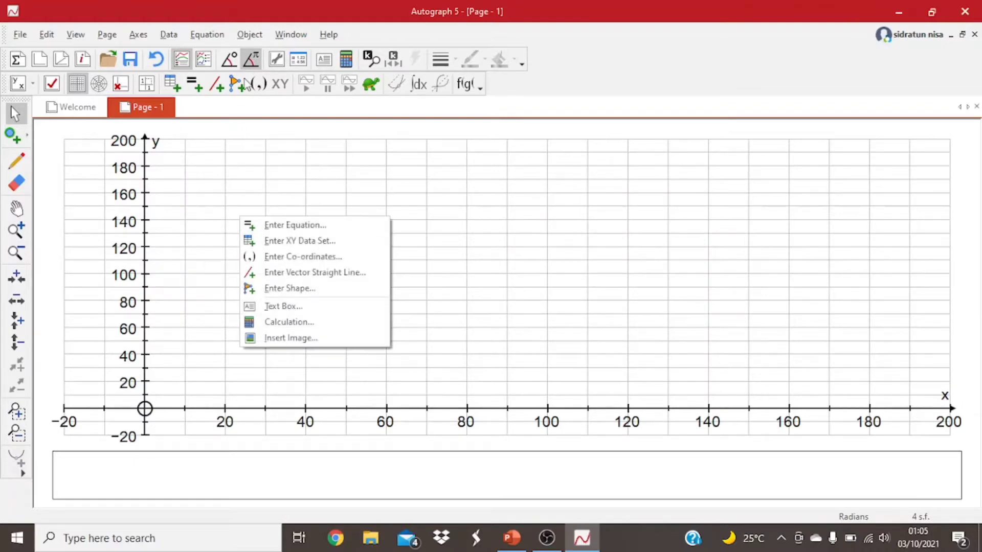
left_click(138, 34)
left_click(138, 34)
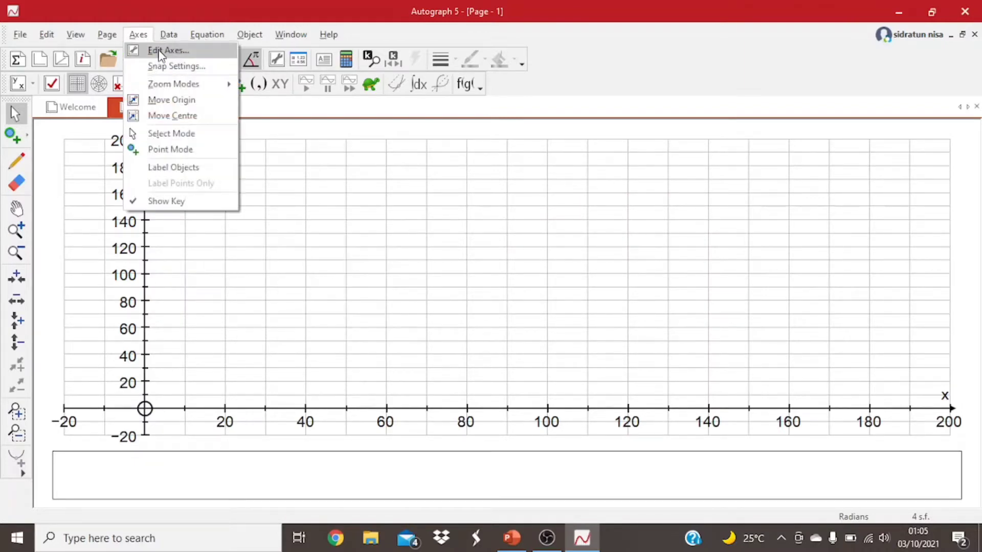
left_click(149, 48)
left_click(102, 163)
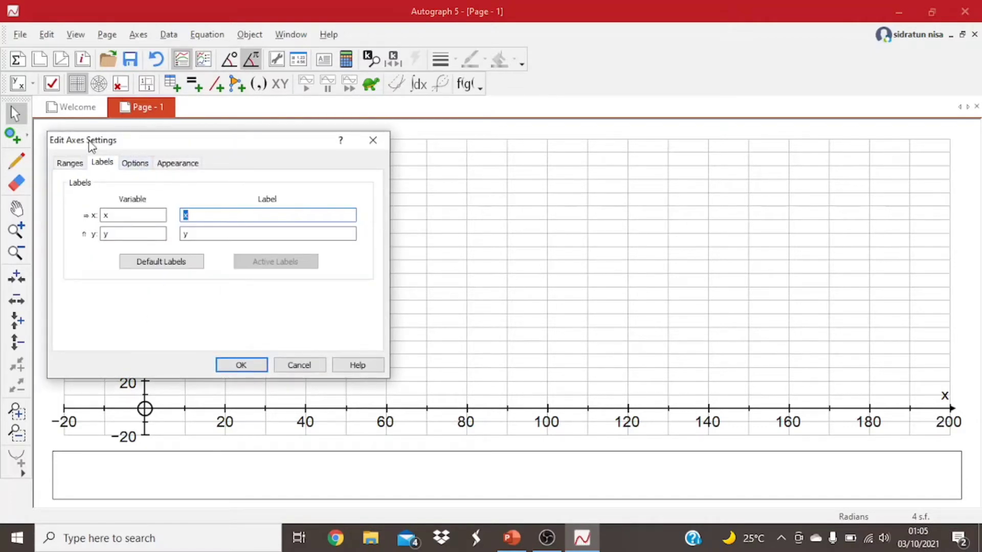
left_click(511, 538)
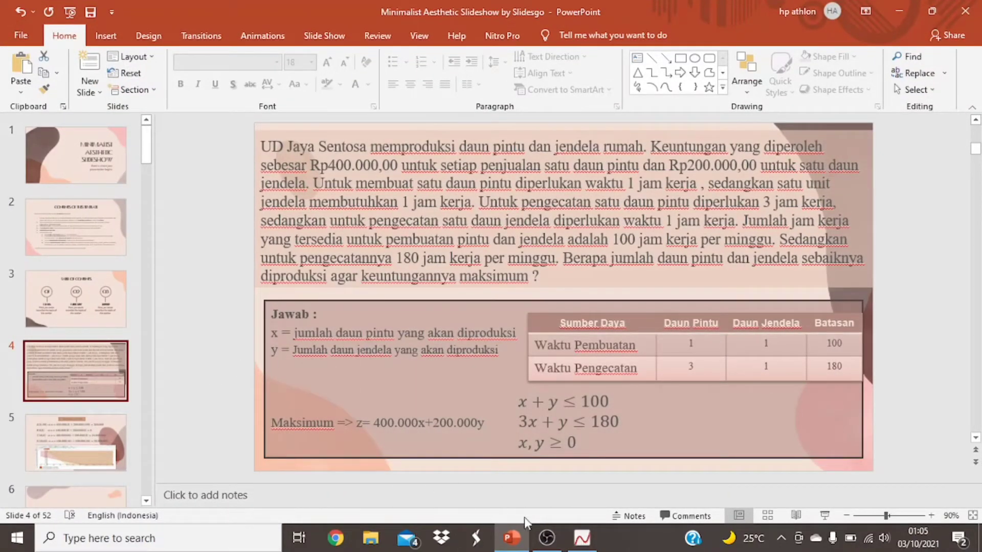
left_click(581, 538)
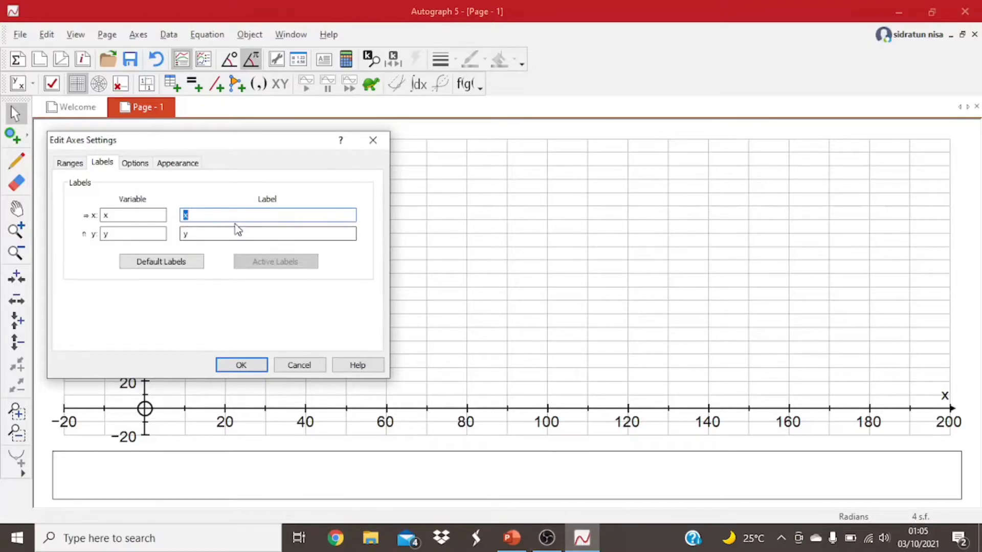
type("jumlah daun pintu")
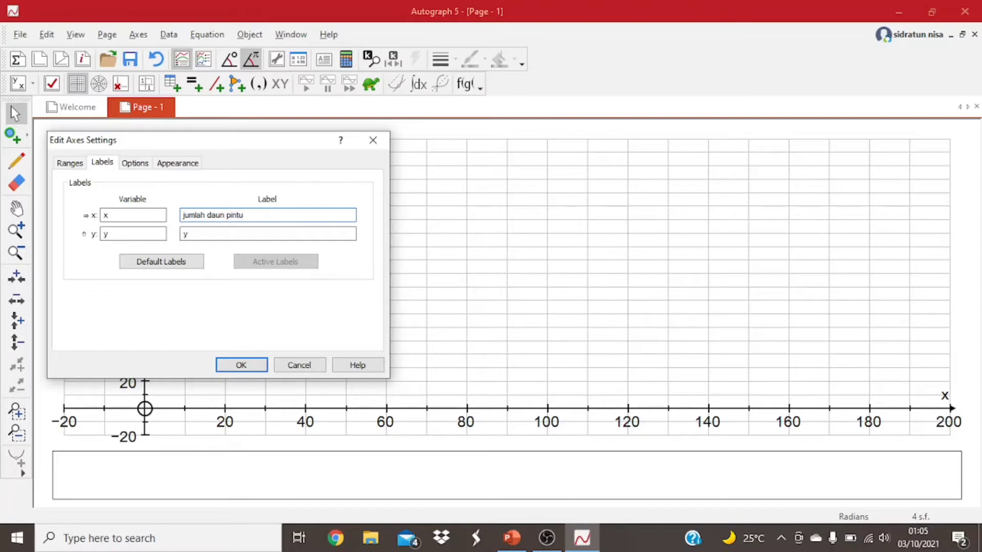
left_click(225, 236)
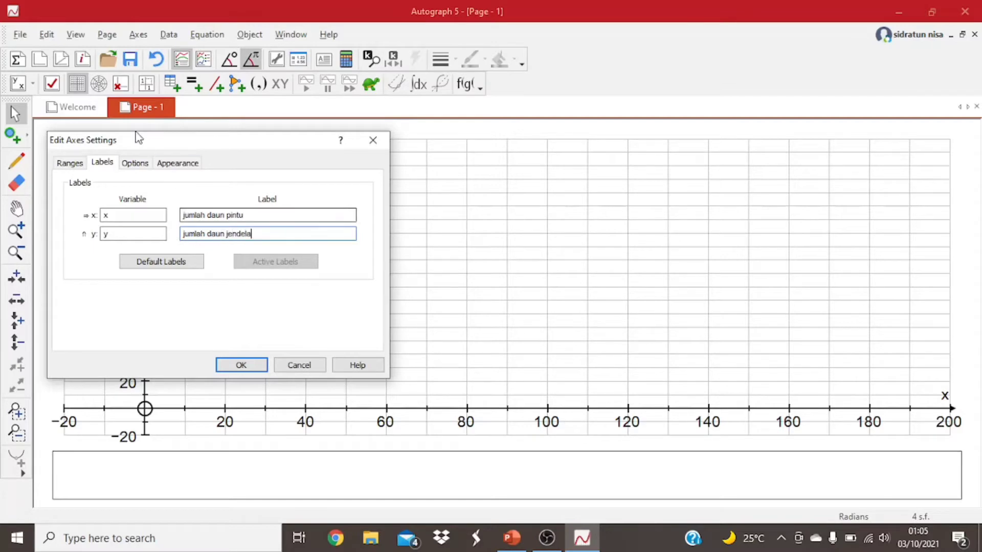
left_click(135, 163)
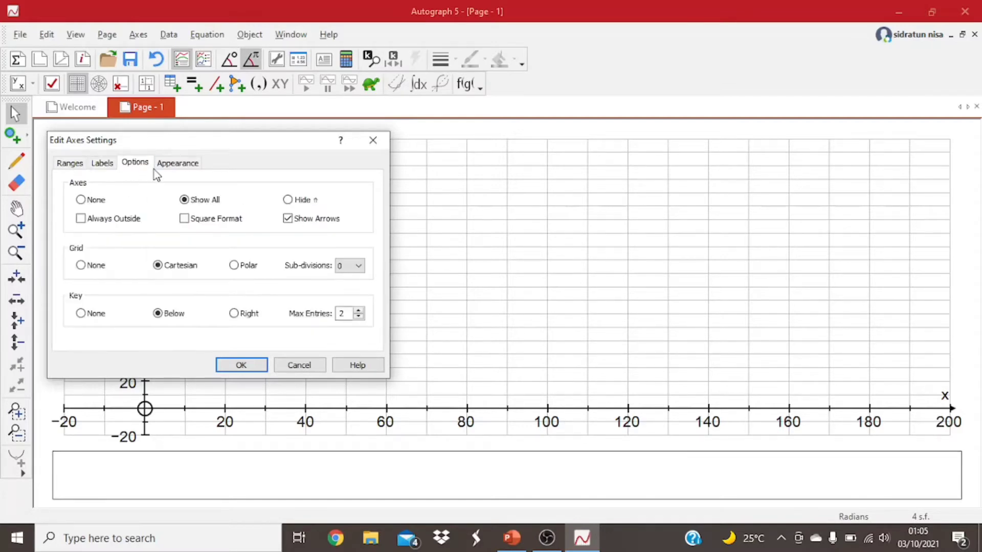
left_click(105, 162)
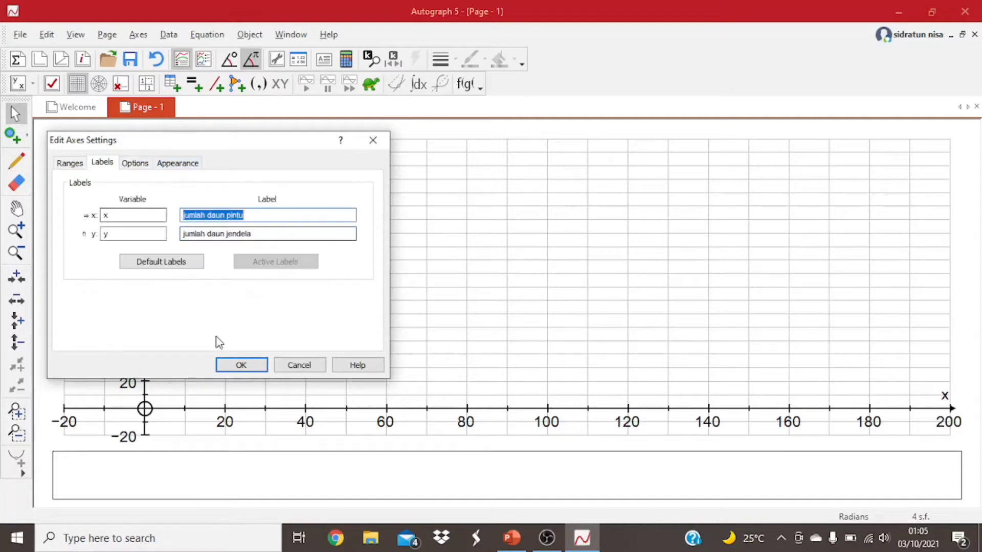
left_click(237, 365)
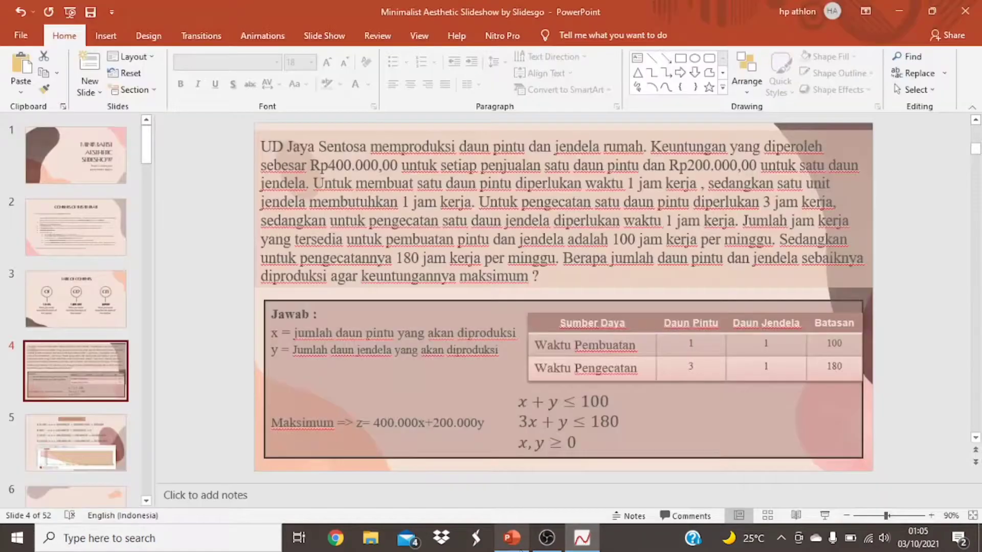
- Start a new equation named "waktu pembuatan", consulting the constraints on the PowerPoint slide
left_click(511, 538)
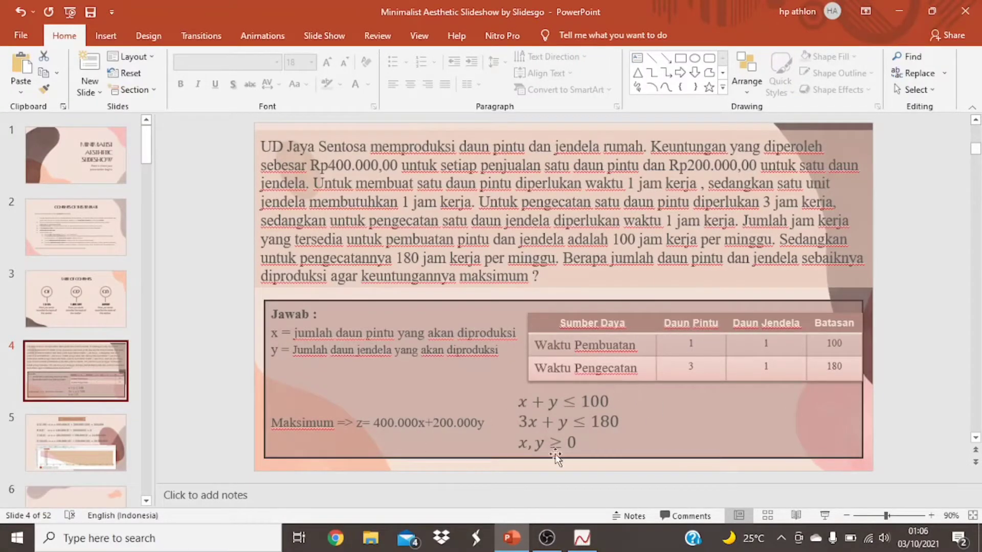
left_click(582, 538)
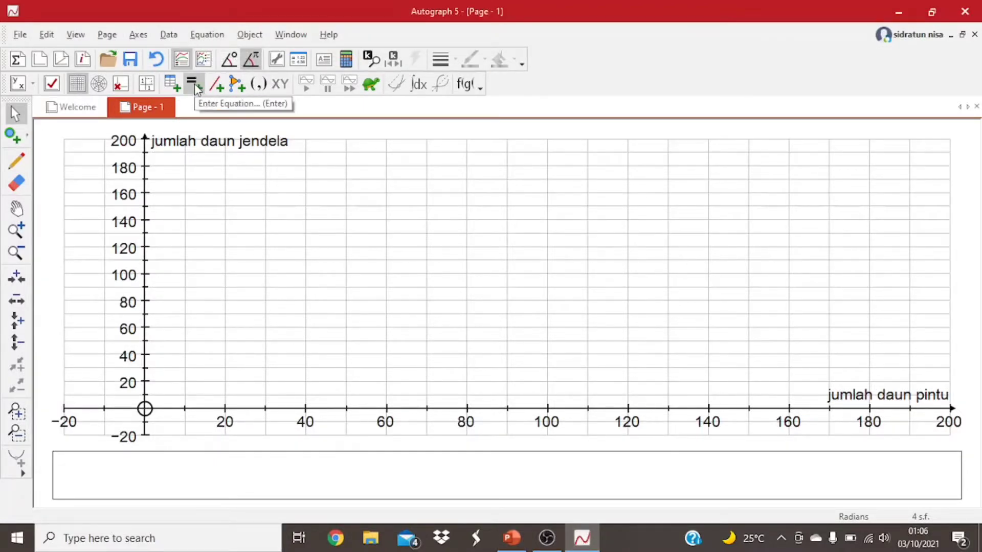
right_click(221, 195)
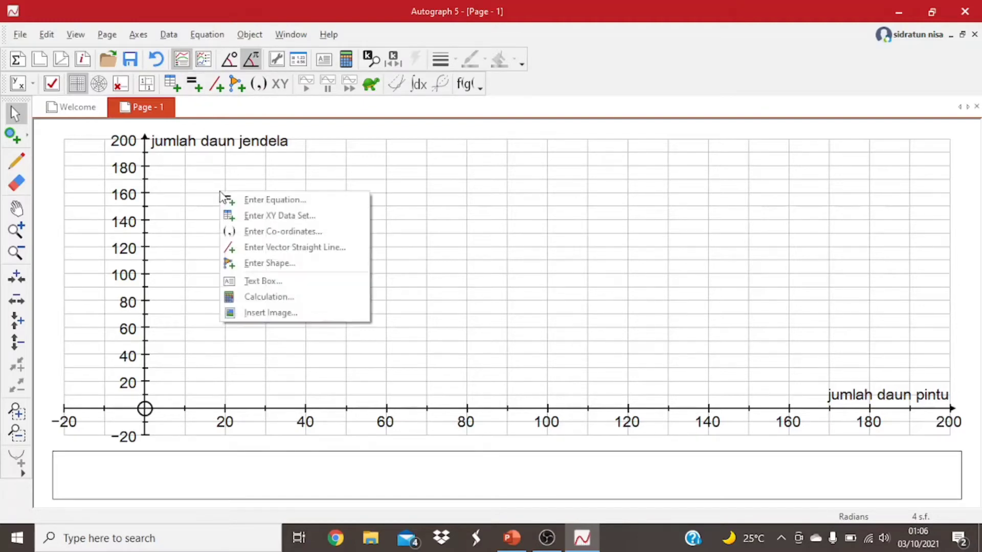
left_click(254, 200)
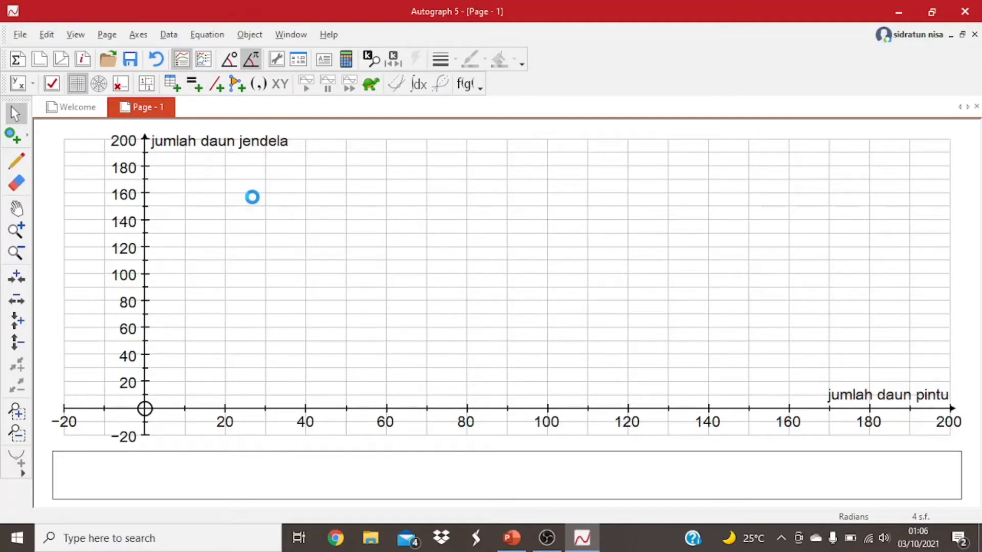
left_click(138, 72)
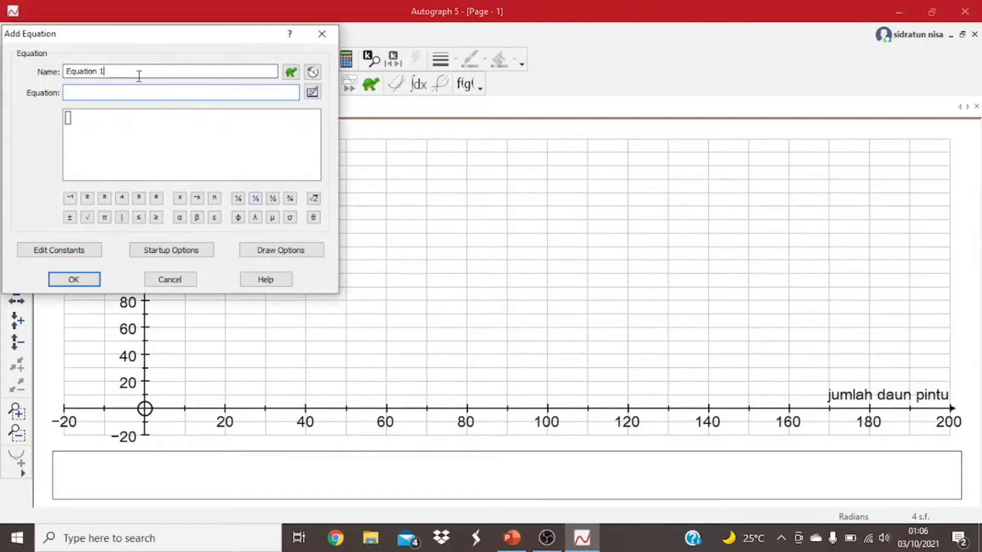
left_click(511, 538)
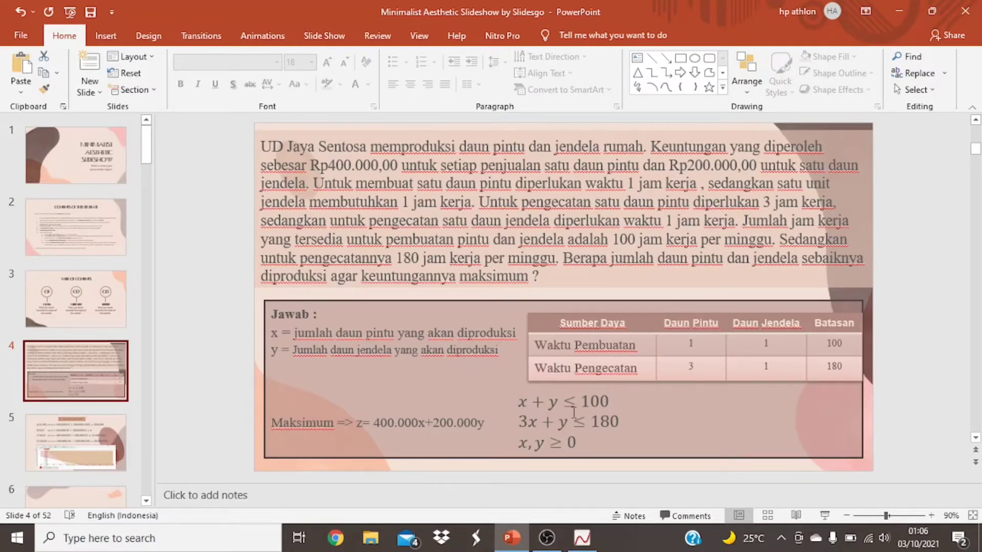
left_click(581, 538)
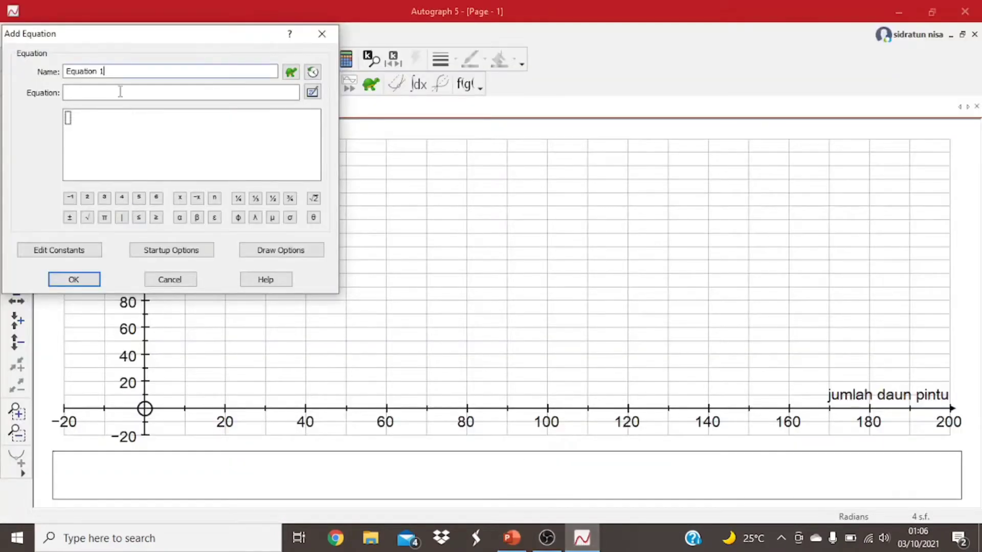
left_click_drag(106, 71, 67, 71)
type("waktu pembuatan")
- Enter the inequality x+y≤100 as the equation
left_click(116, 93)
type("x")
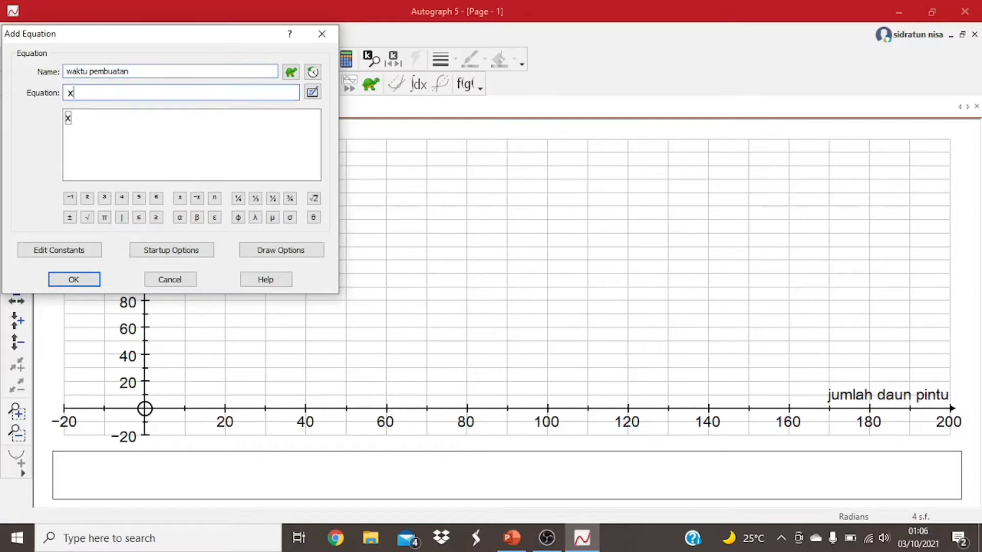
type("+y")
left_click(138, 217)
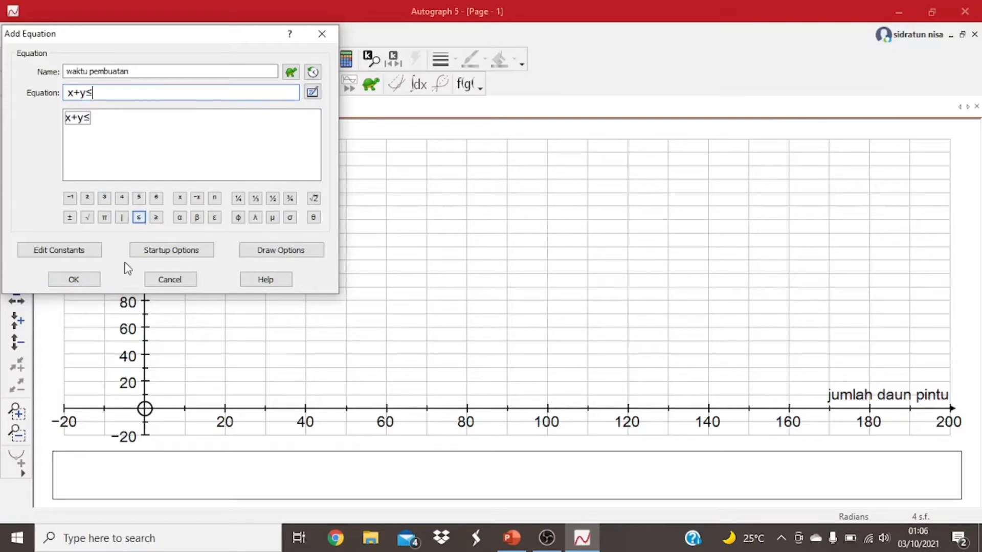
type("100")
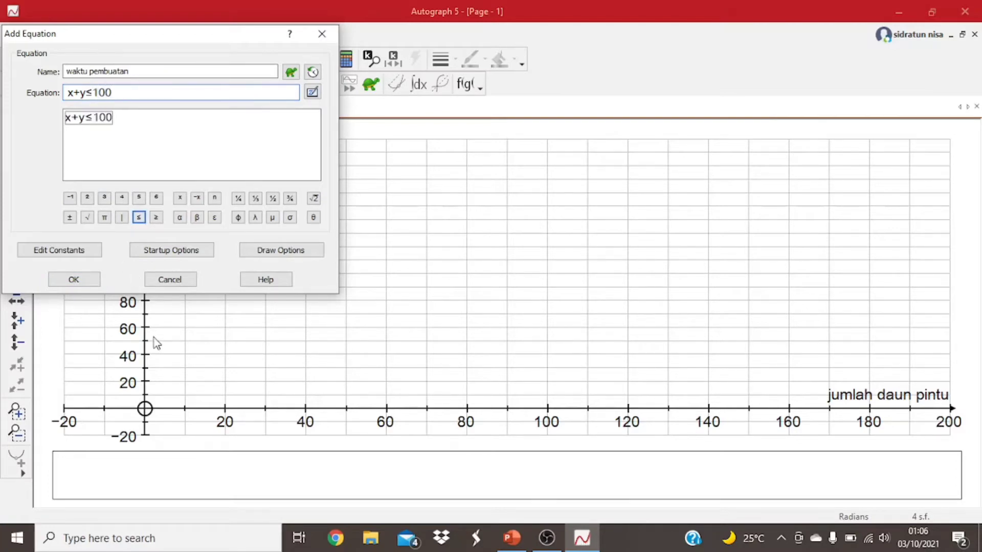
- Set the inequality's line colour to green in its draw options
left_click(258, 256)
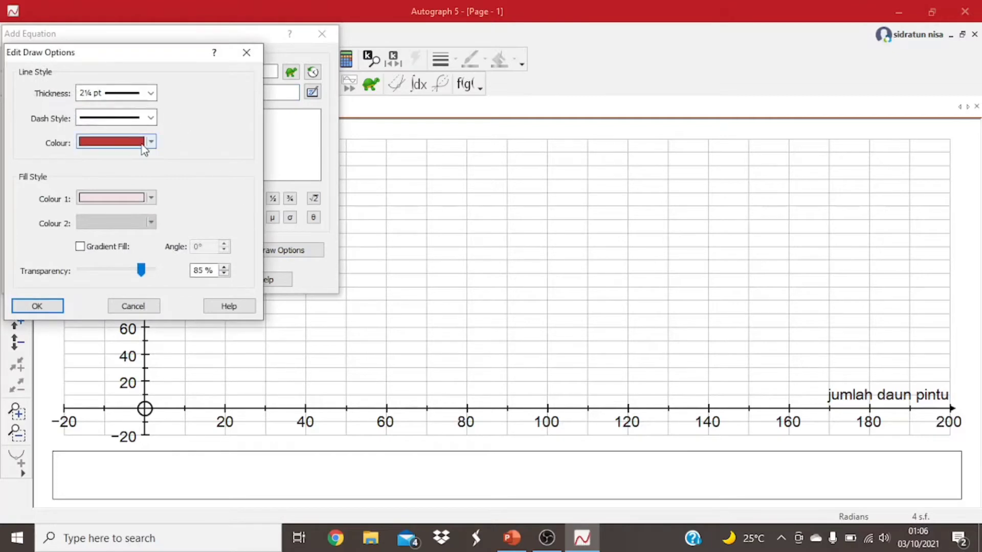
left_click(152, 142)
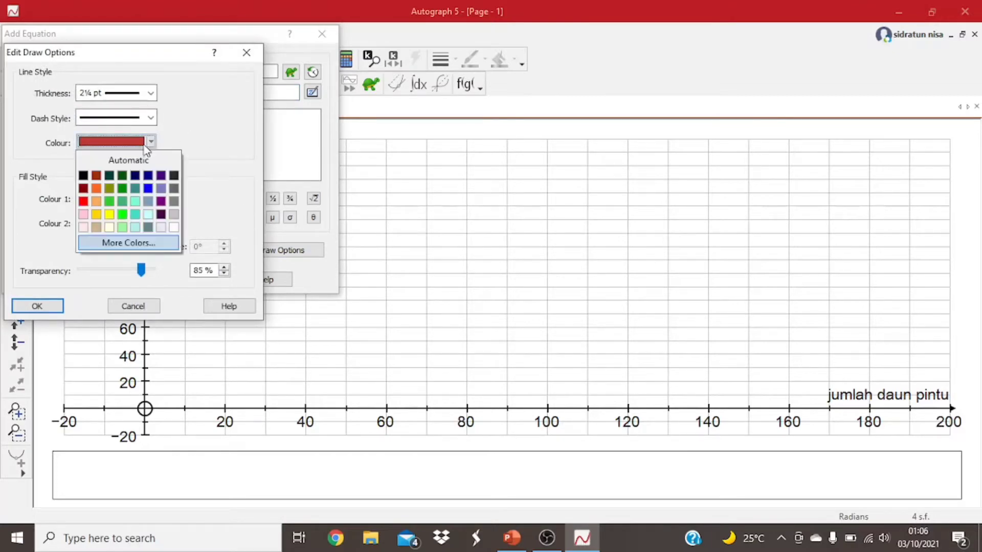
left_click(123, 188)
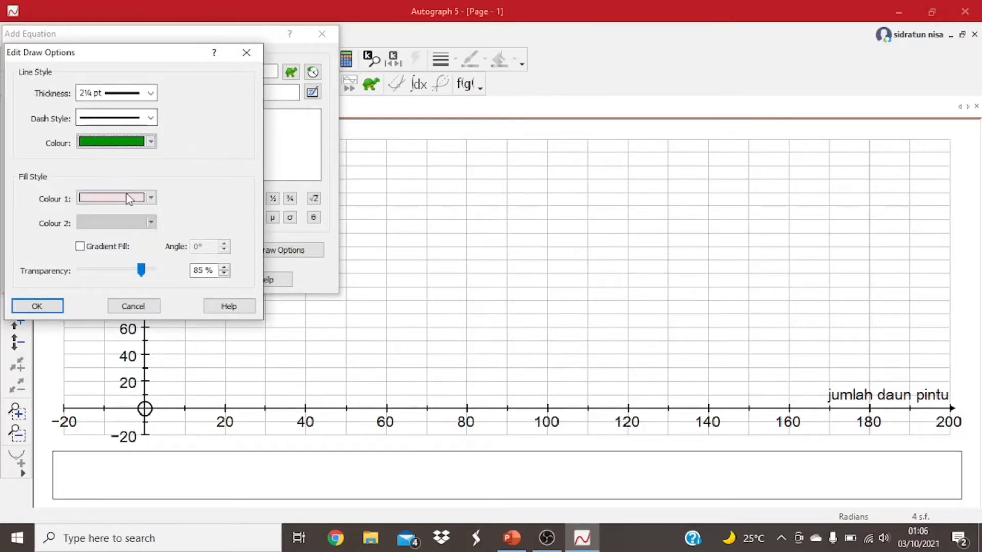
- Try a dotted dash style for the line and restore the solid style
left_click(151, 118)
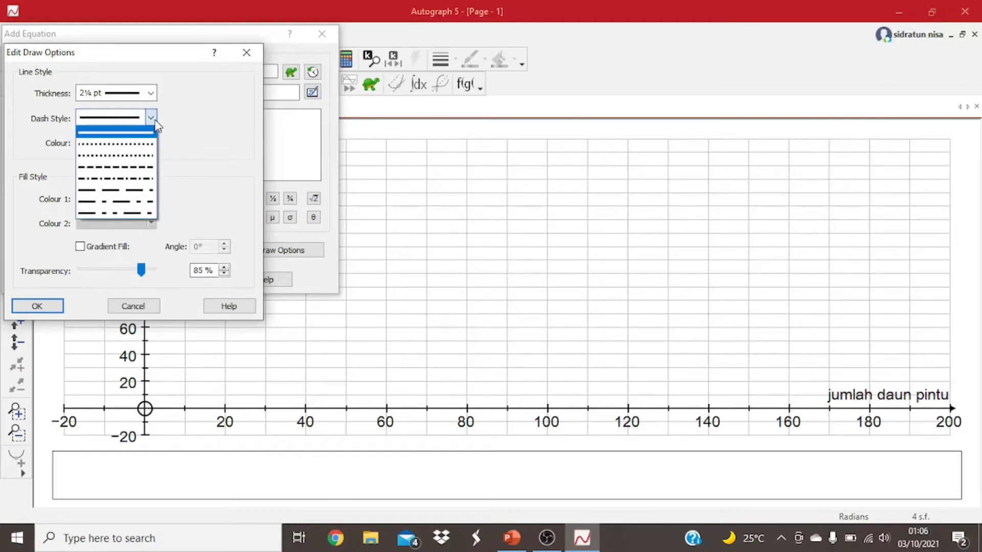
left_click(118, 160)
left_click(151, 118)
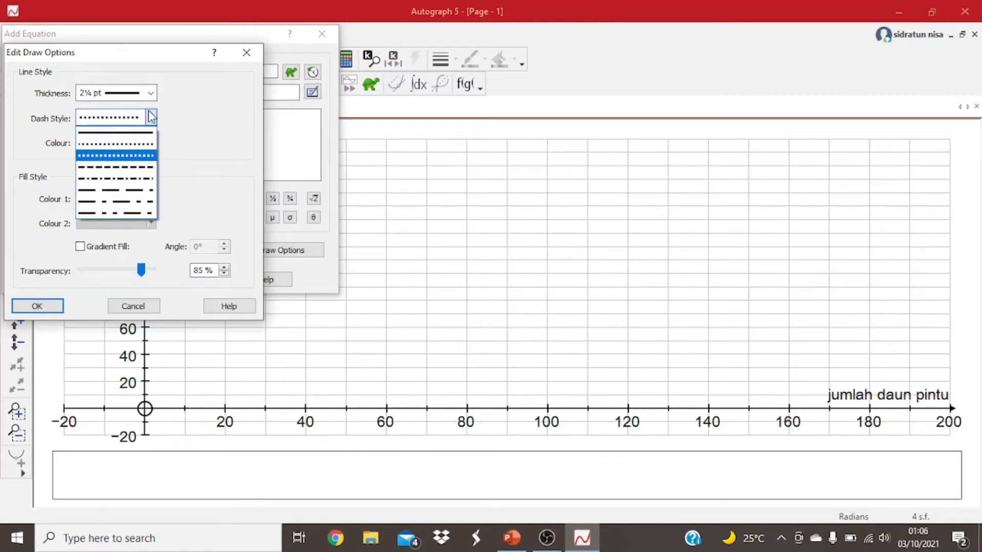
left_click(126, 134)
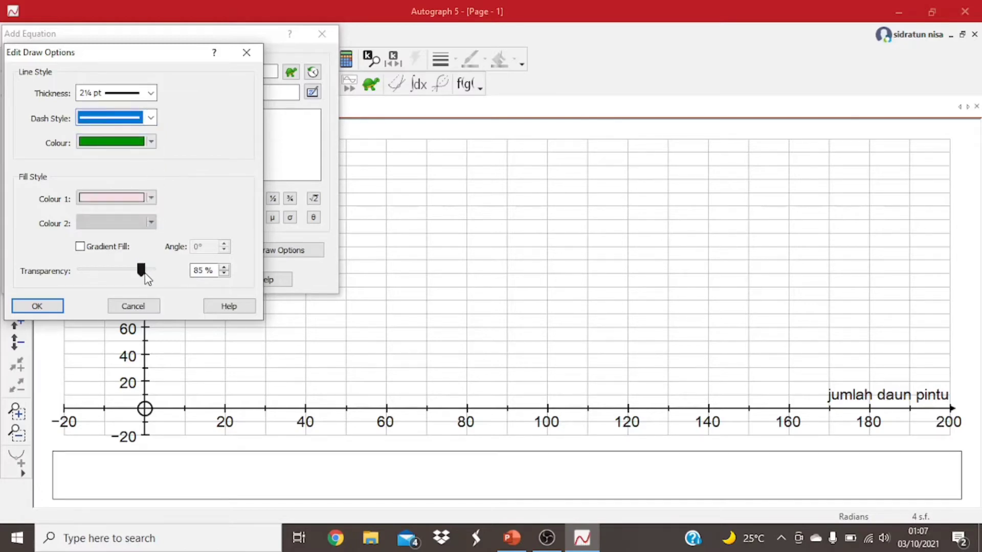
- Set the fill transparency to 77% and plot the inequality on the graph
mouse_move(144, 274)
left_mouse_down()
mouse_move(96, 272)
mouse_move(141, 279)
left_mouse_up()
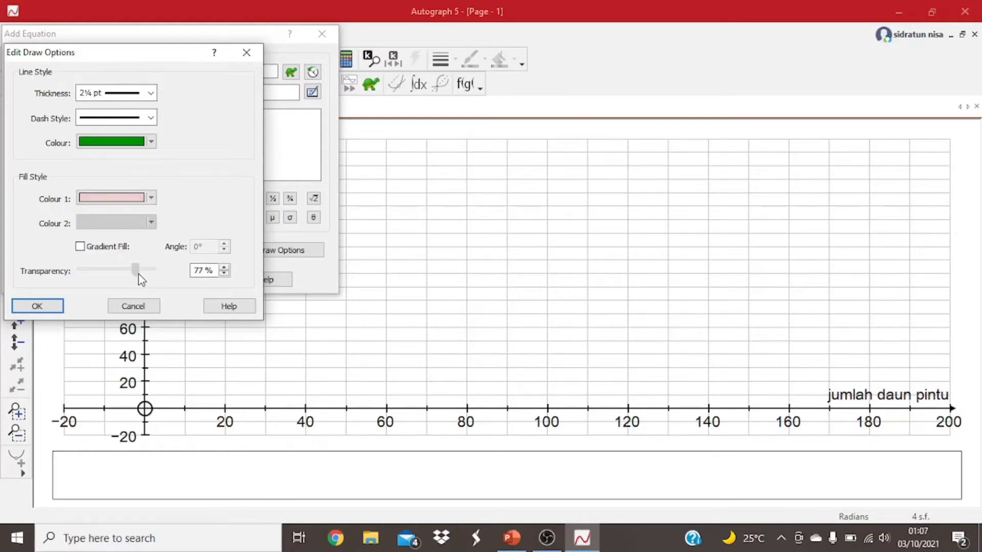
left_click(37, 306)
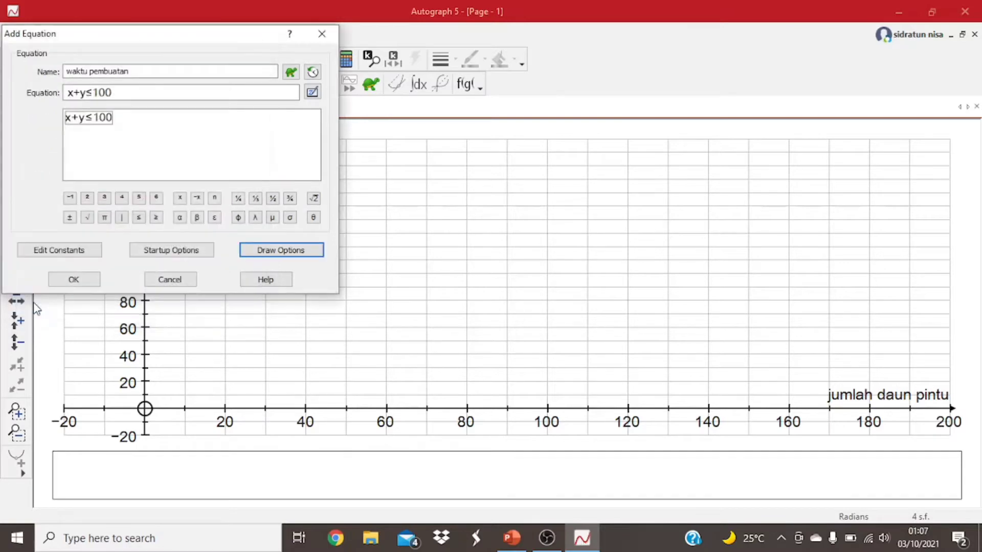
left_click(78, 281)
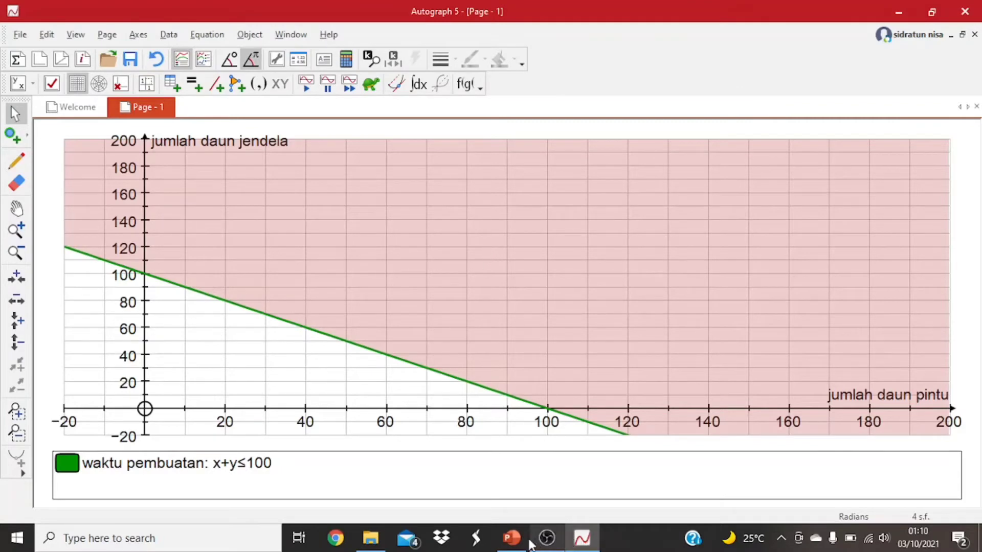
- Check the painting-time constraint on the PowerPoint slide and start a new Autograph equation named "waktu pengecatan"
left_click(511, 538)
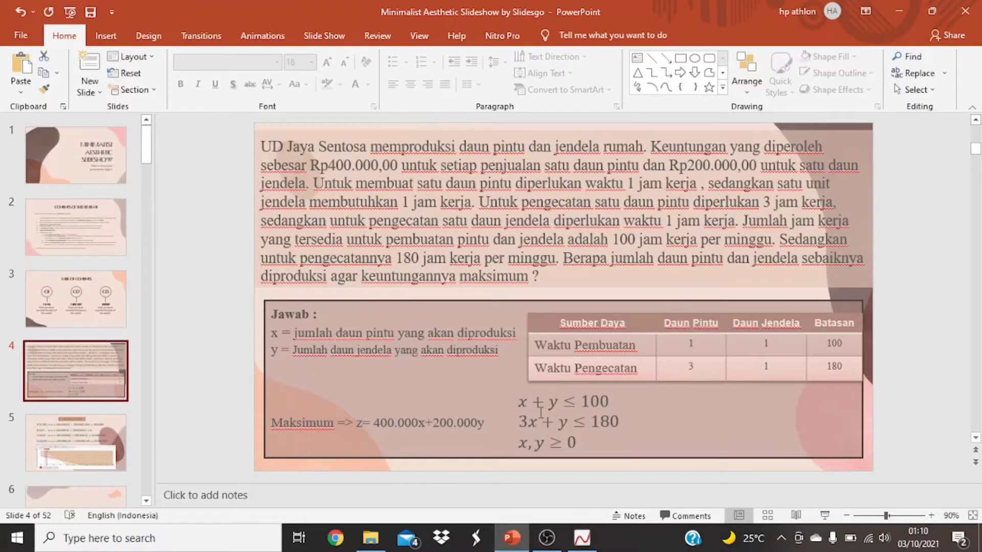
mouse_move(582, 538)
left_click(582, 538)
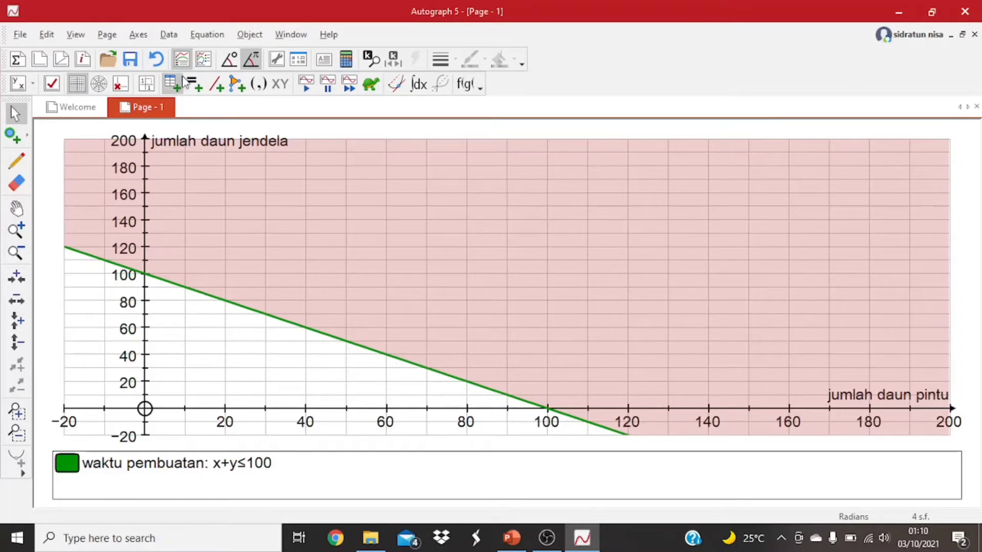
left_click(203, 35)
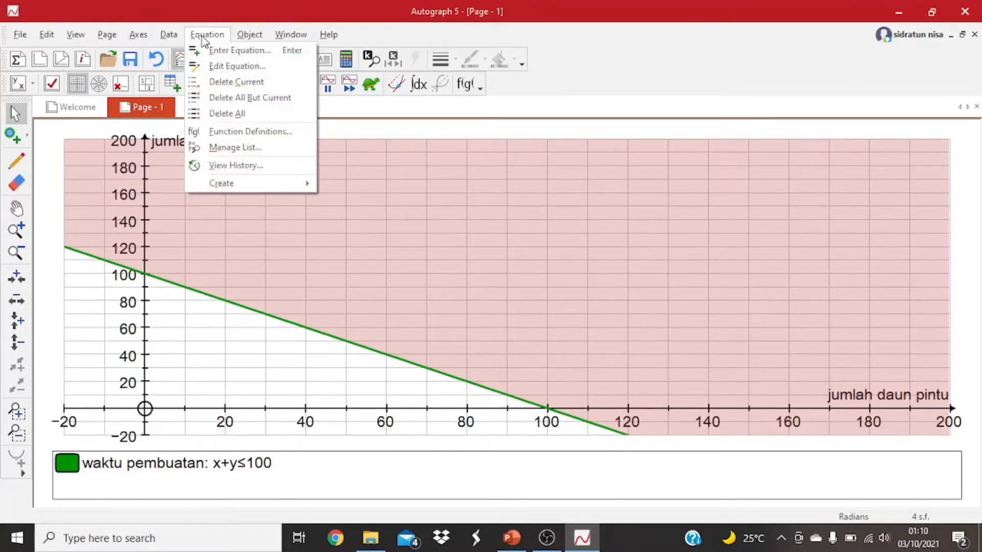
left_click(207, 51)
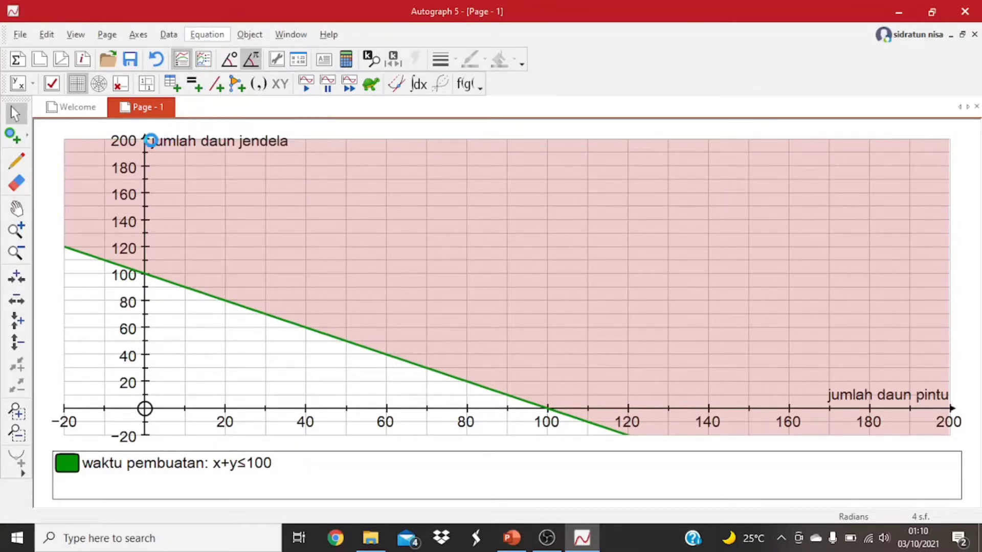
left_click_drag(133, 72, 66, 71)
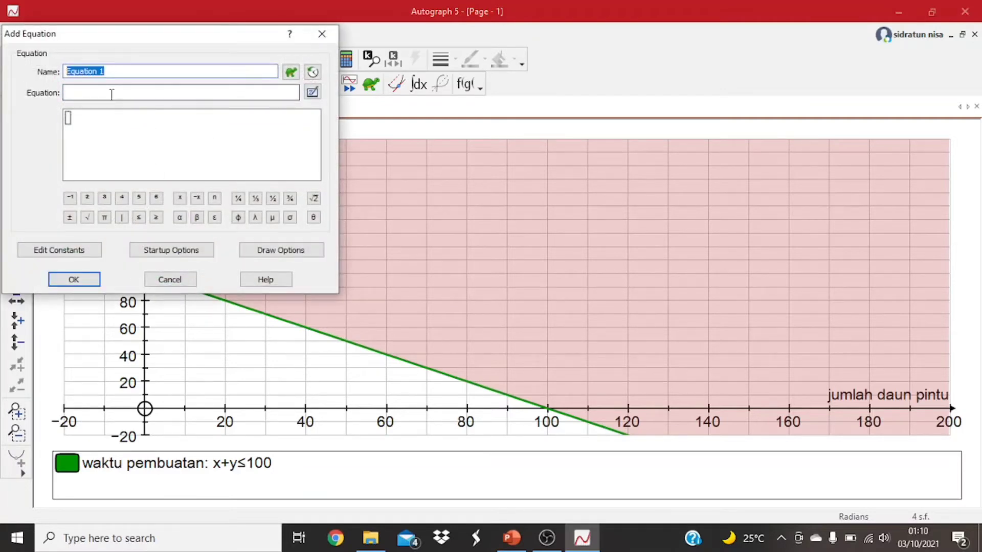
type("waktu pengecatan")
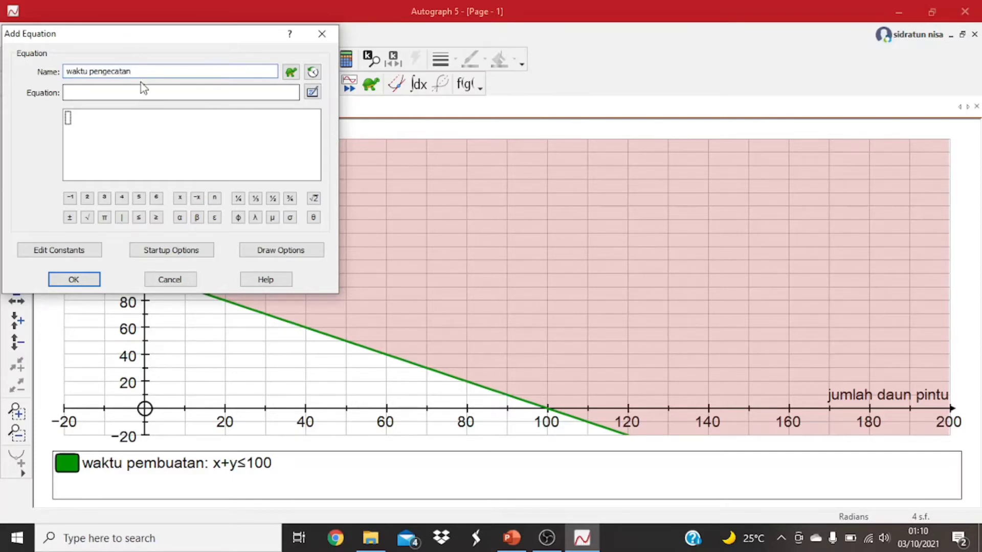
- Enter the inequality 3x+y≤180 from the PowerPoint slide as the equation for waktu pengecatan in Autograph
left_click(512, 537)
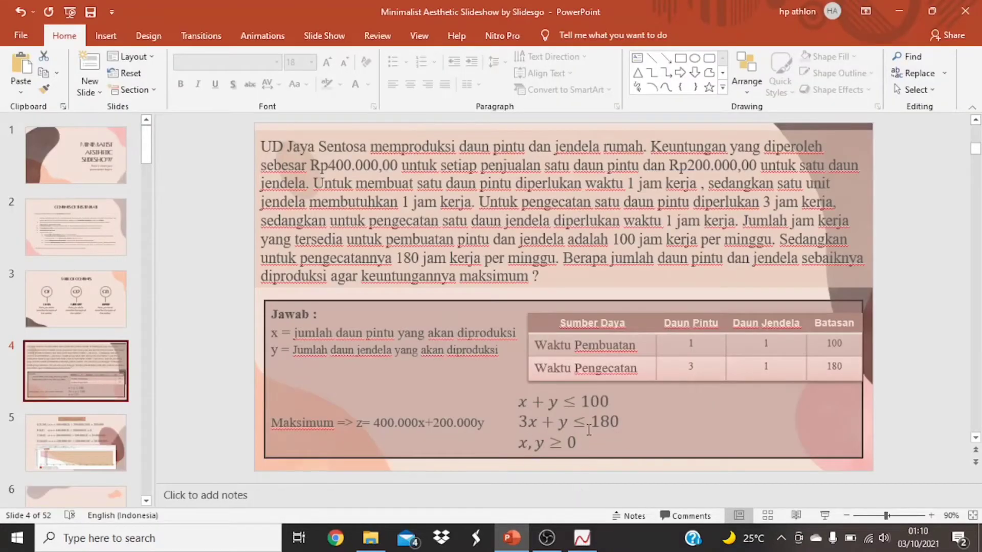
left_click(583, 541)
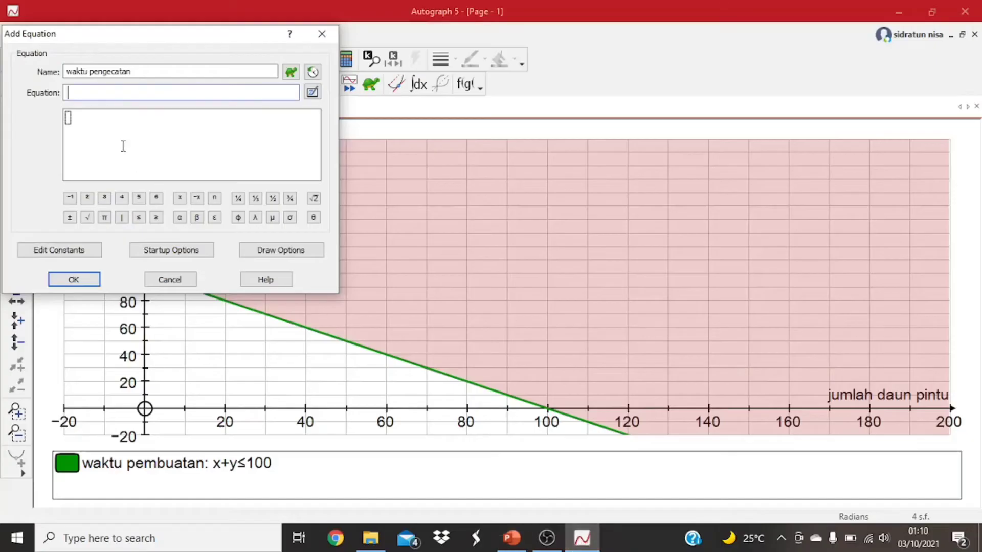
type("3x+y")
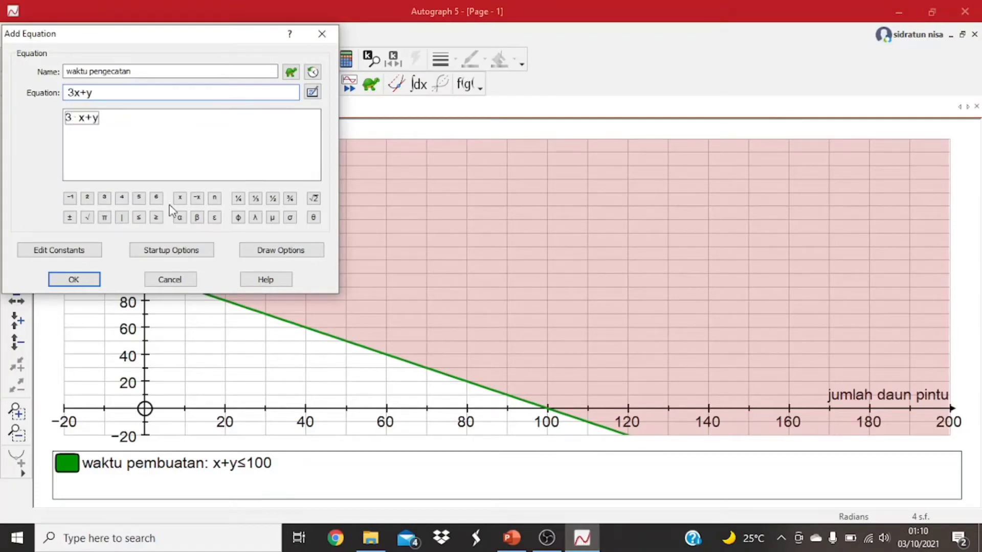
left_click(141, 218)
type("180")
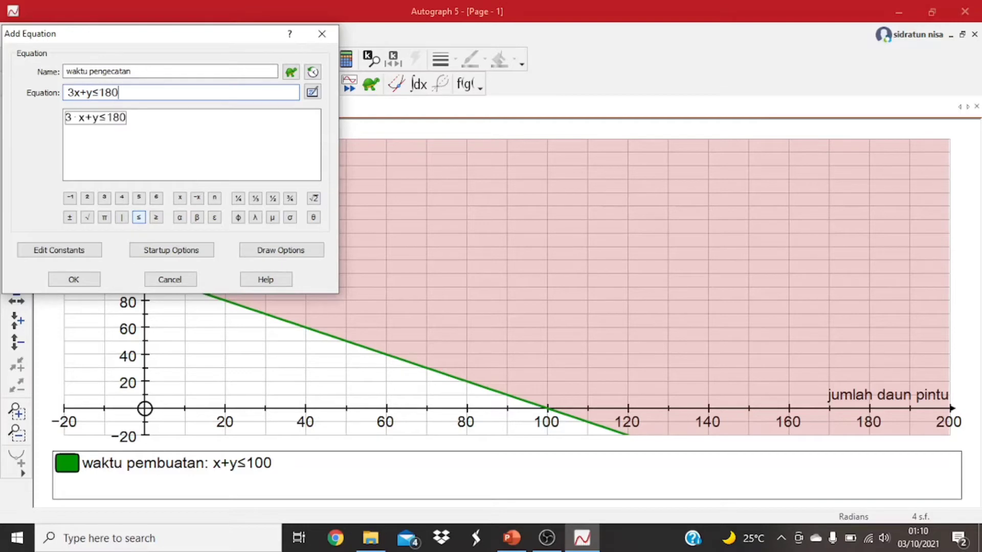
- Set the line colour of the waktu pengecatan inequality to red in its draw options
left_click(299, 252)
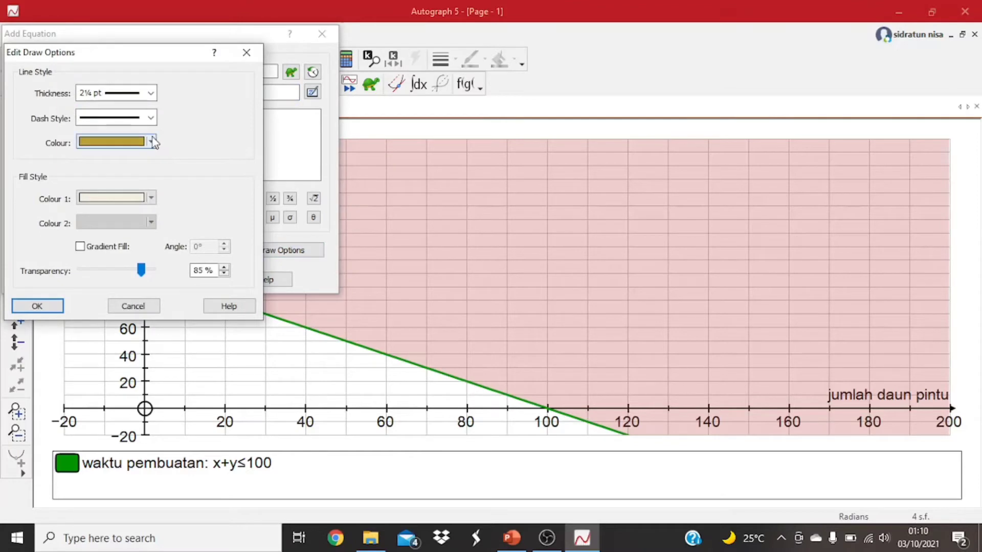
left_click(132, 144)
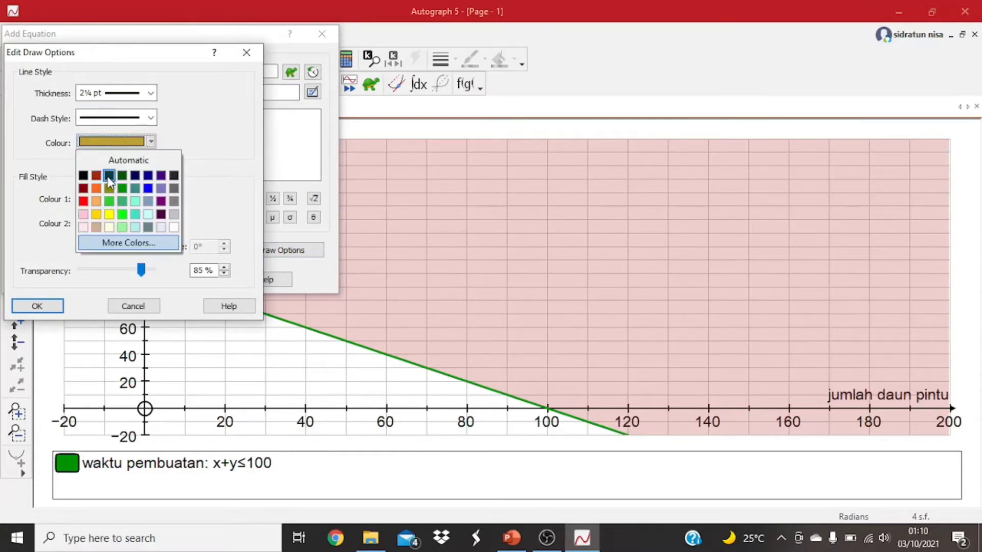
left_click(83, 202)
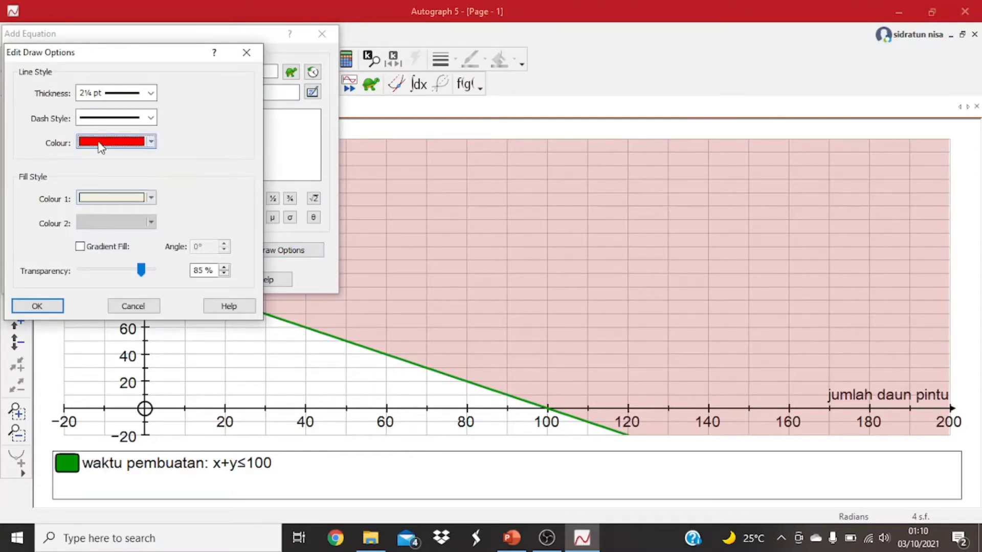
- Give the inequality a pale turquoise fill with slightly lower transparency and plot it on the graph
left_click(151, 198)
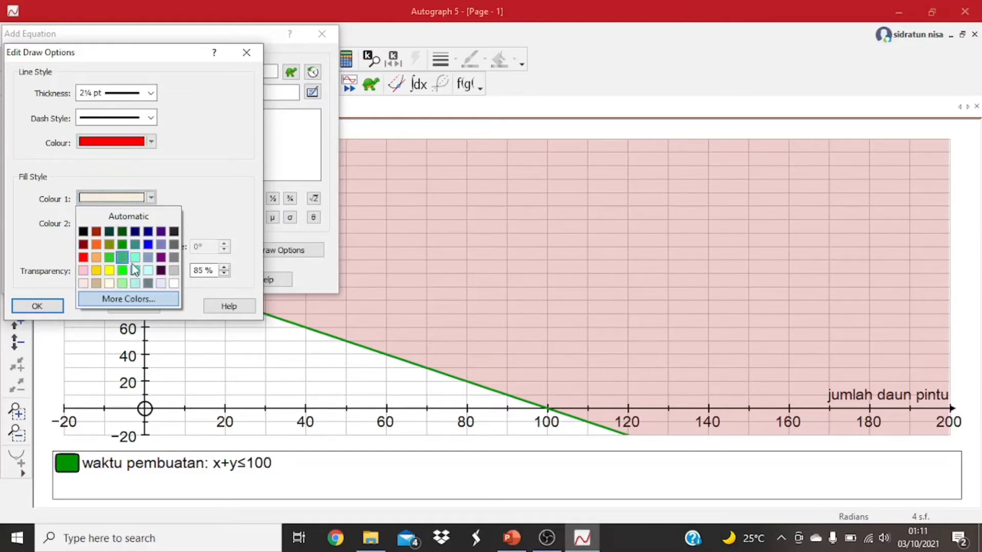
left_click(136, 282)
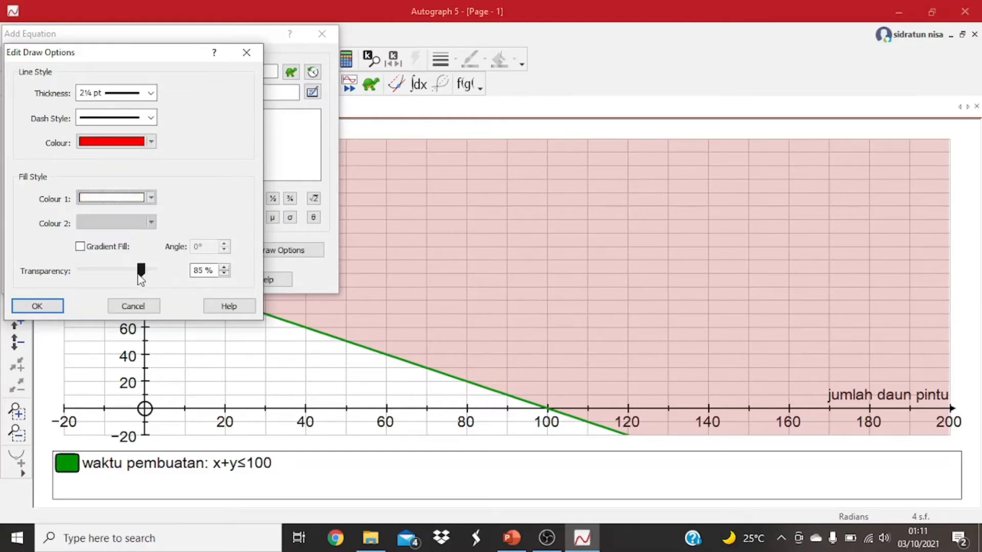
mouse_move(140, 271)
left_mouse_down()
mouse_move(111, 269)
mouse_move(133, 277)
left_mouse_up()
left_click(36, 306)
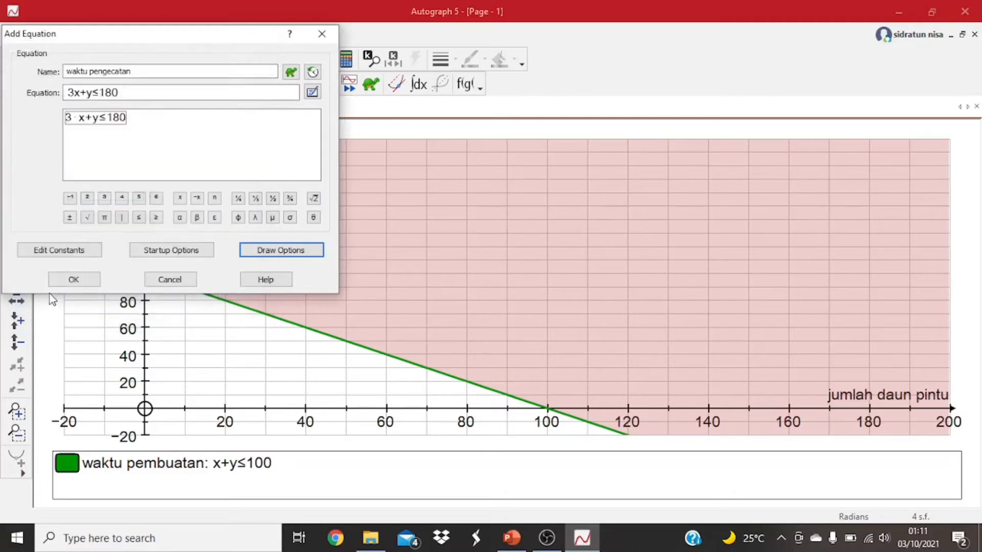
left_click(73, 279)
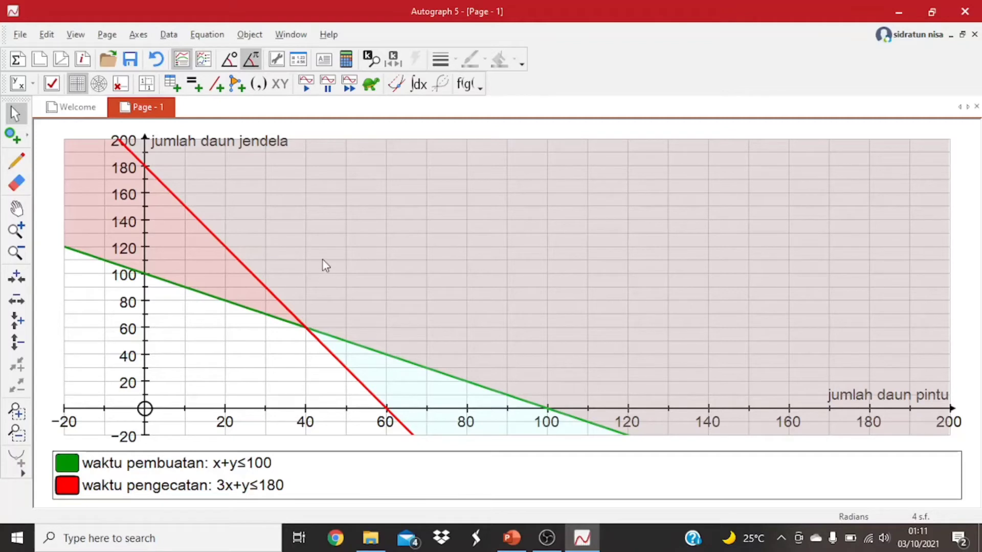
- Consult the non-negativity constraint on the PowerPoint slide and define an Autograph equation named "kendala positif 1" as x≥0
left_click(511, 538)
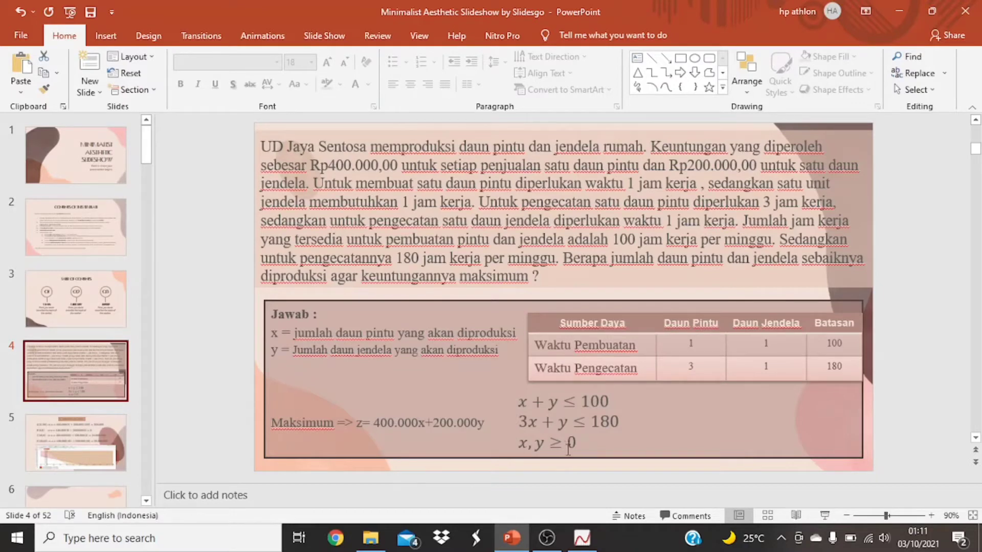
left_click(582, 538)
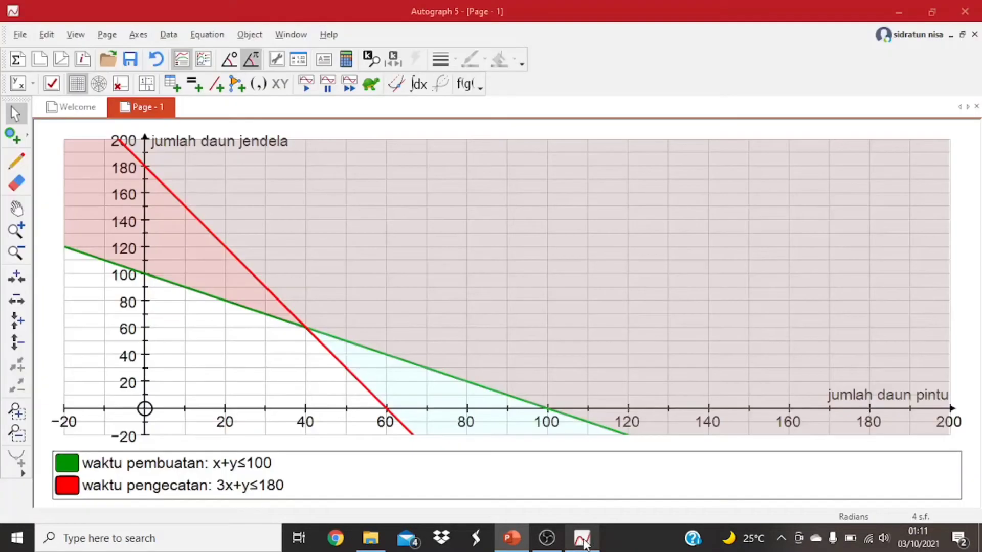
left_click(207, 36)
left_click(210, 51)
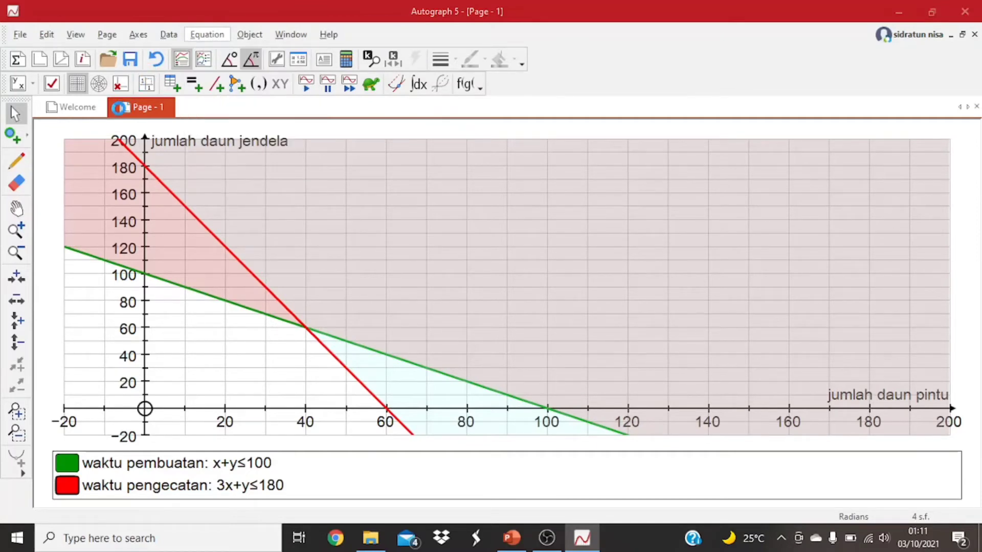
left_click_drag(109, 73, 66, 75)
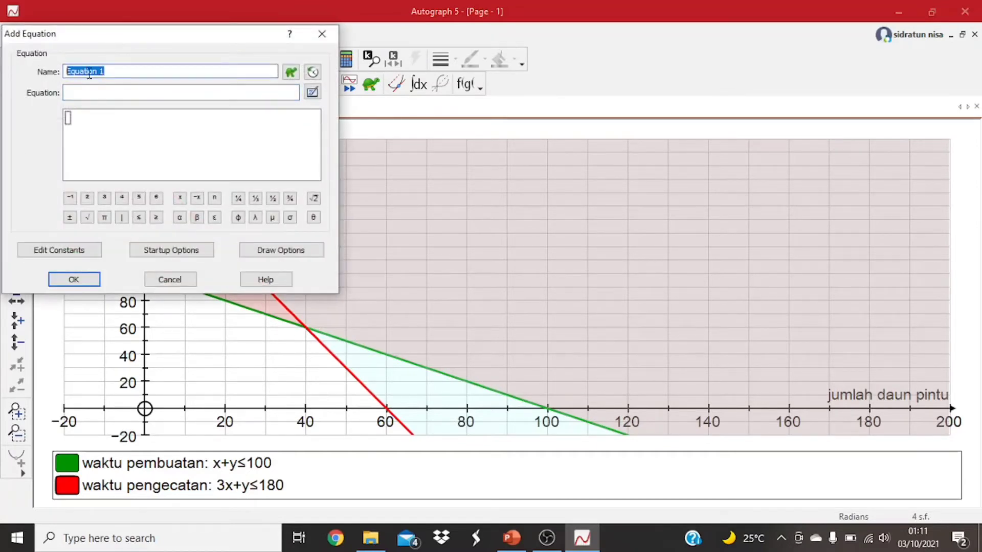
type("kendala positif")
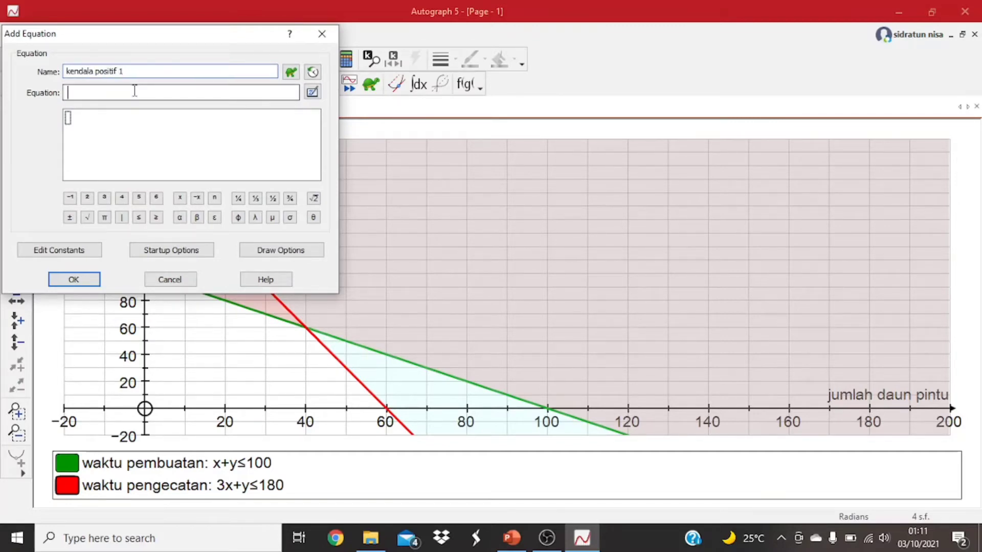
type("x")
left_click(157, 219)
type("0")
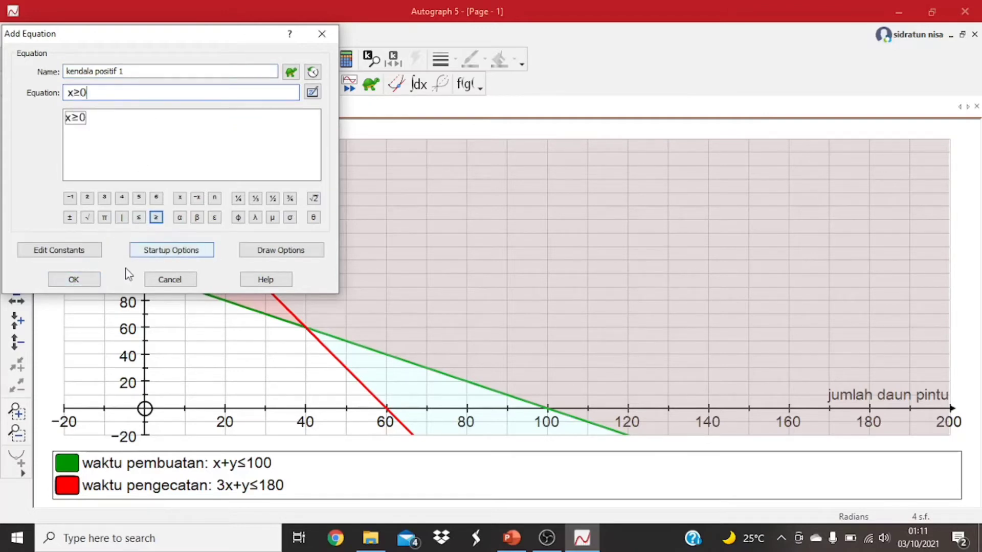
- Set the line colour of kendala positif 1 to dark green and plot the inequality on the graph
left_click(269, 252)
left_click(149, 142)
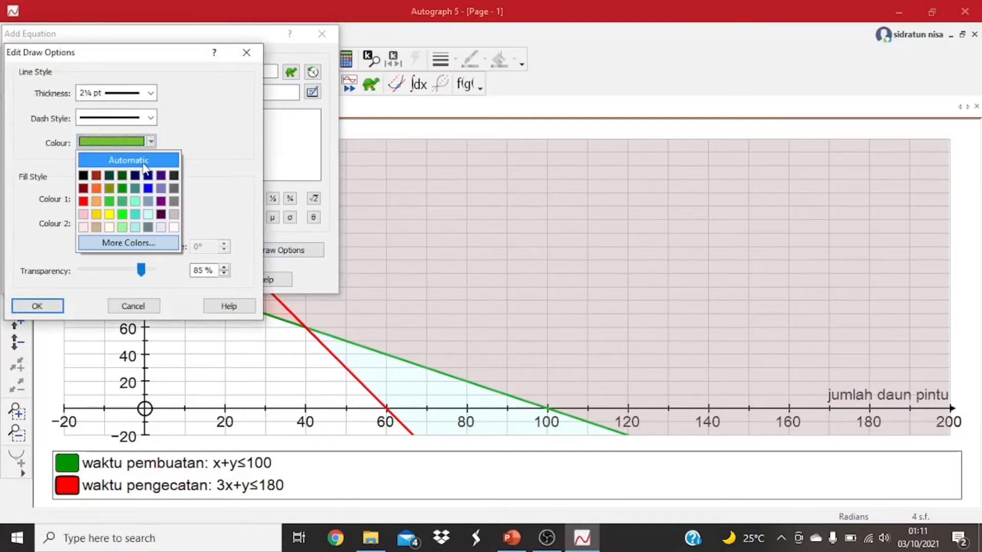
left_click(122, 188)
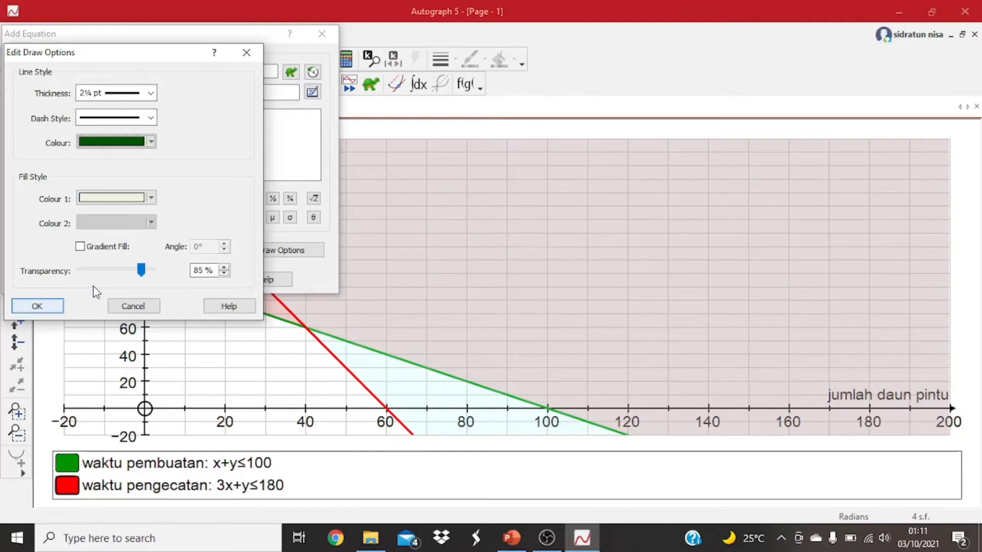
left_click(53, 306)
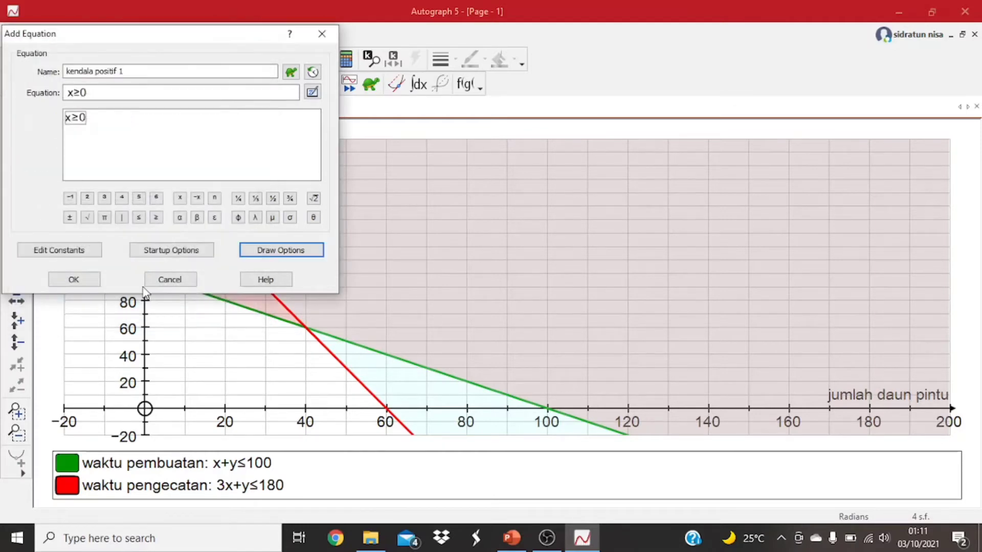
left_click(94, 279)
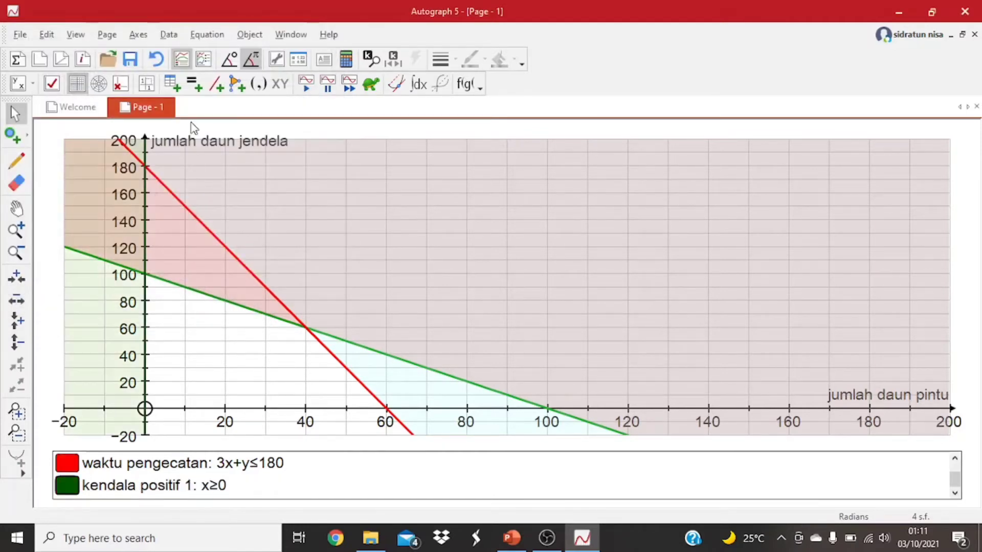
- Start another new equation and replace its default name with "kendala positif 2"
left_click(207, 35)
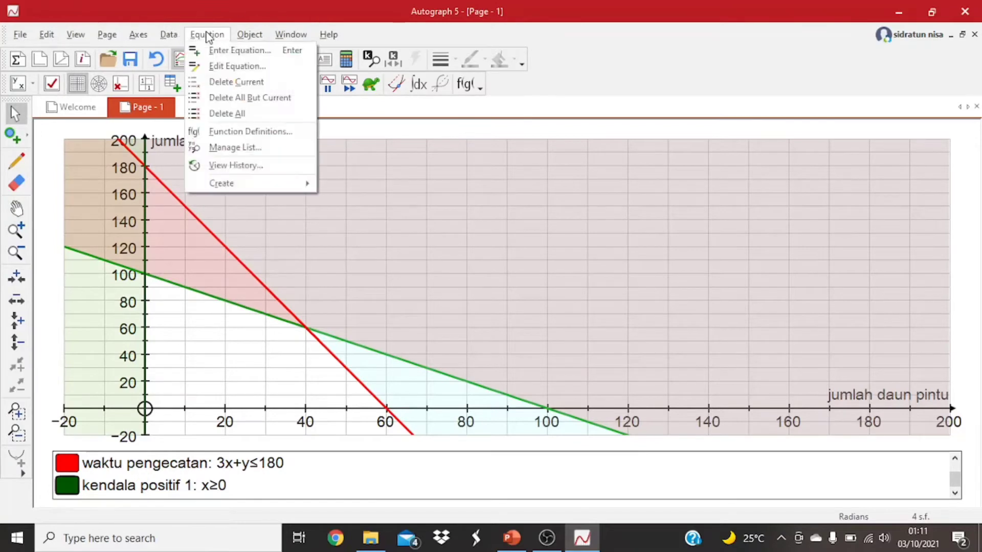
left_click(233, 53)
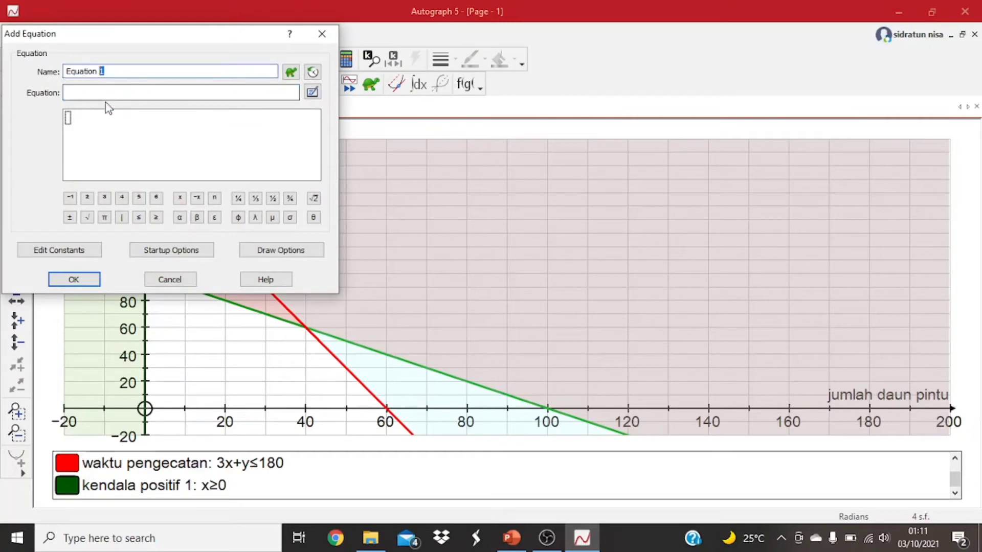
type("ken")
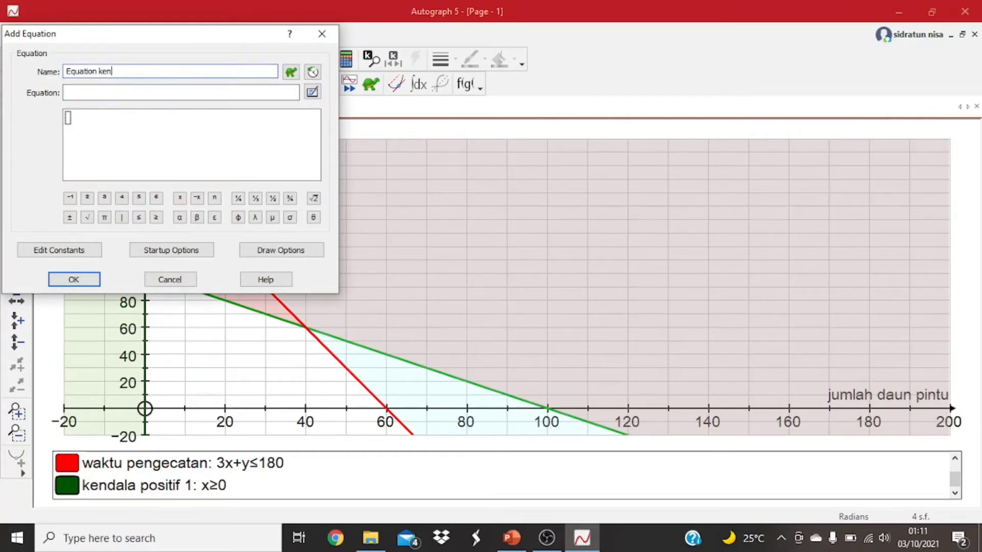
type("dala positif")
left_click_drag(96, 74, 67, 84)
key("BackSpace")
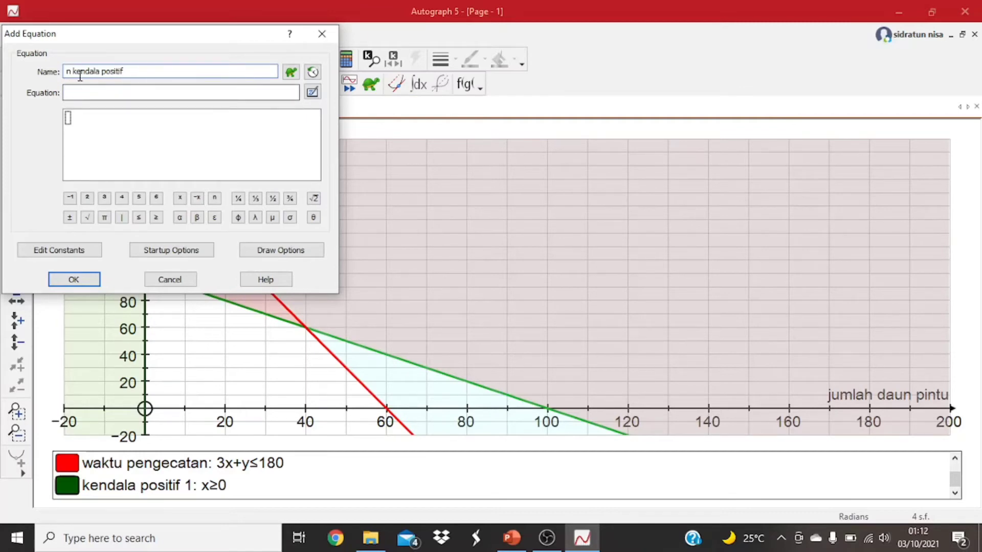
key("Delete")
key("Delete")
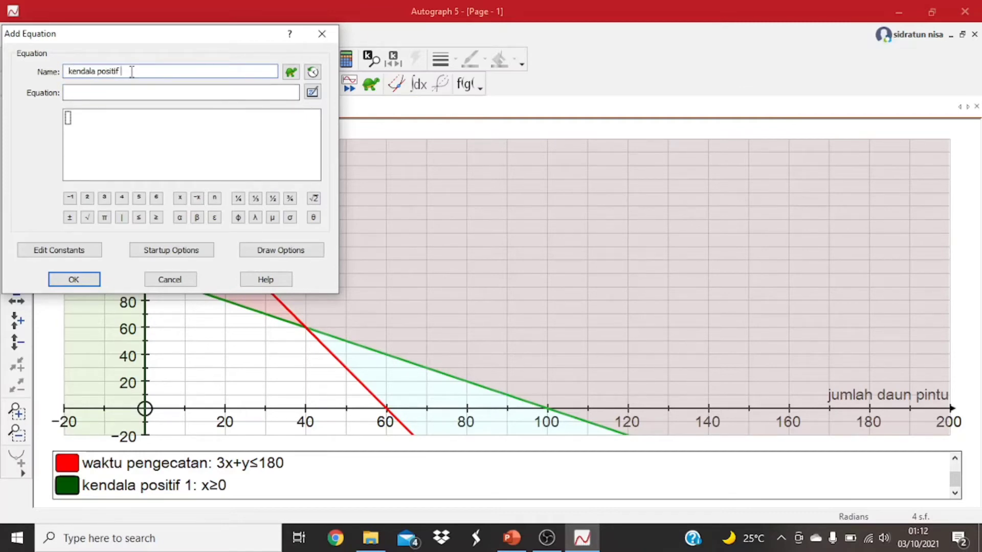
type("2")
- Enter the inequality y≥0 as the equation for kendala positif 2
key("Tab")
type("y")
left_click(156, 217)
type("0")
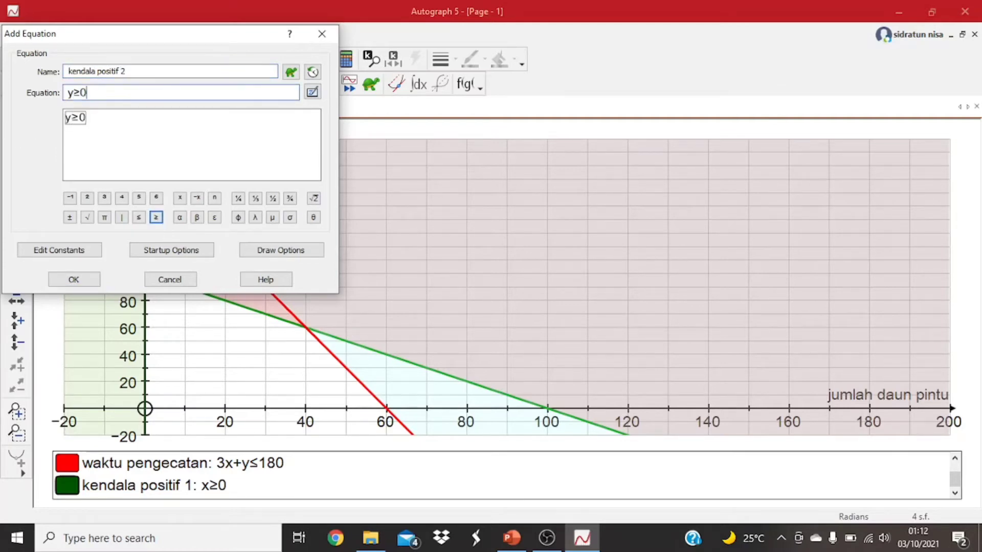
- Set the line colour of kendala positif 2 to purple and plot the inequality on the graph
left_click(255, 250)
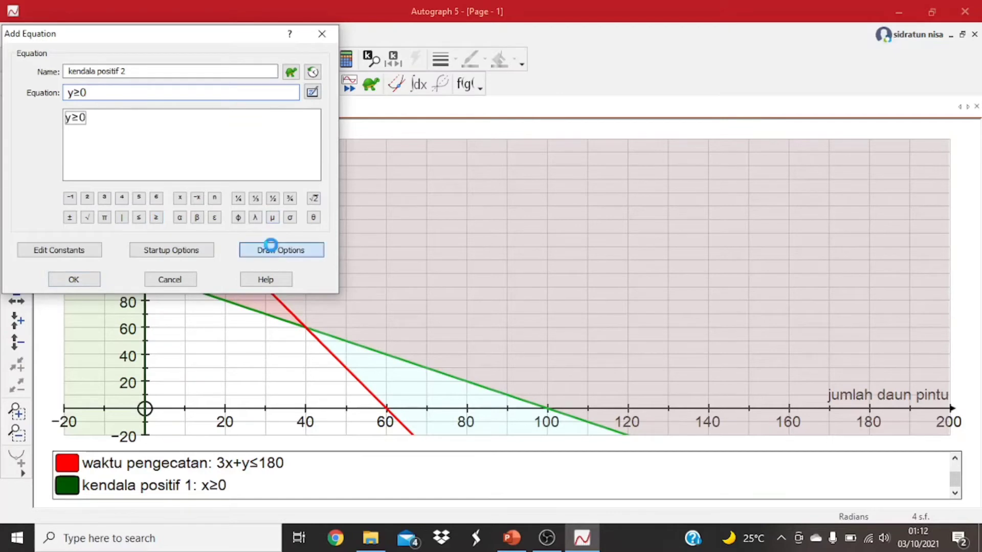
left_click(151, 141)
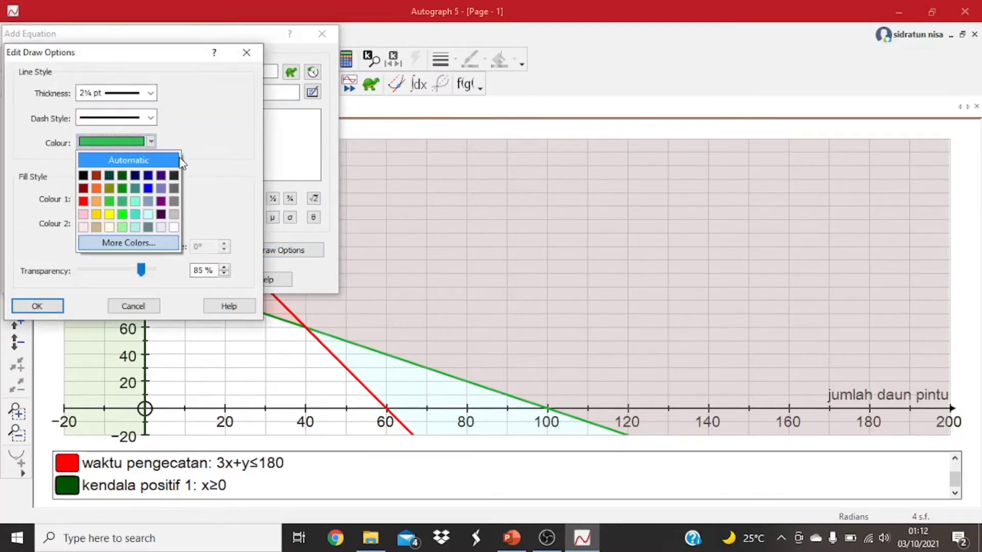
left_click(162, 203)
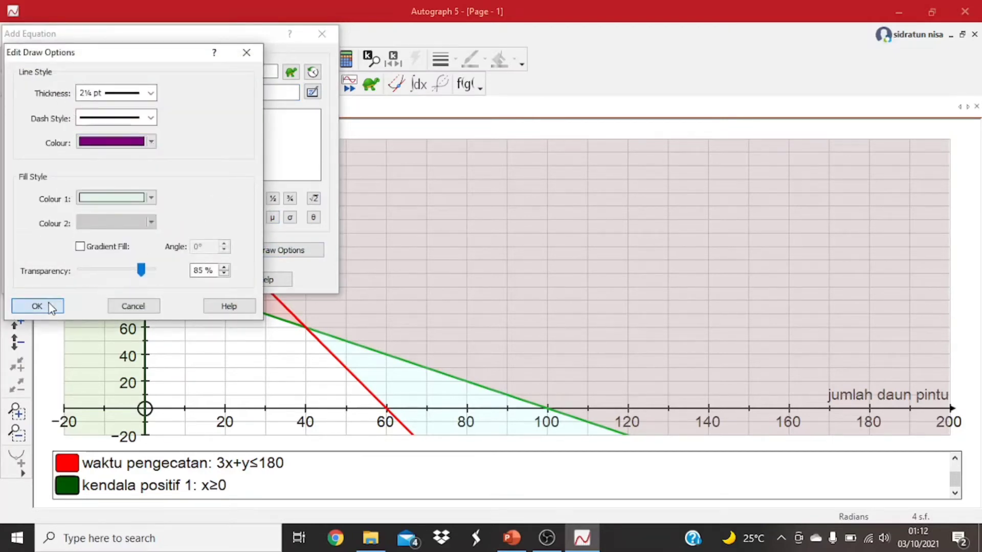
left_click(46, 307)
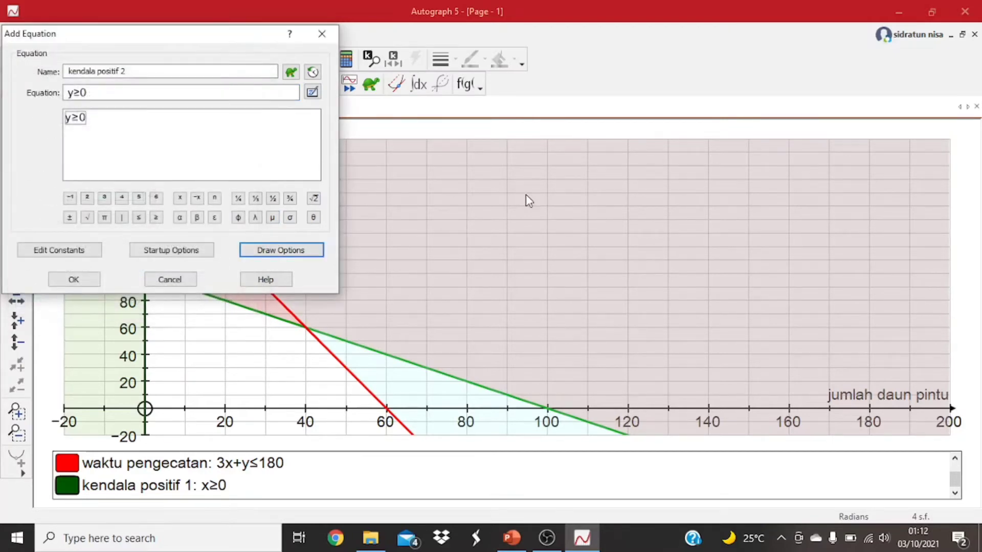
left_click(85, 282)
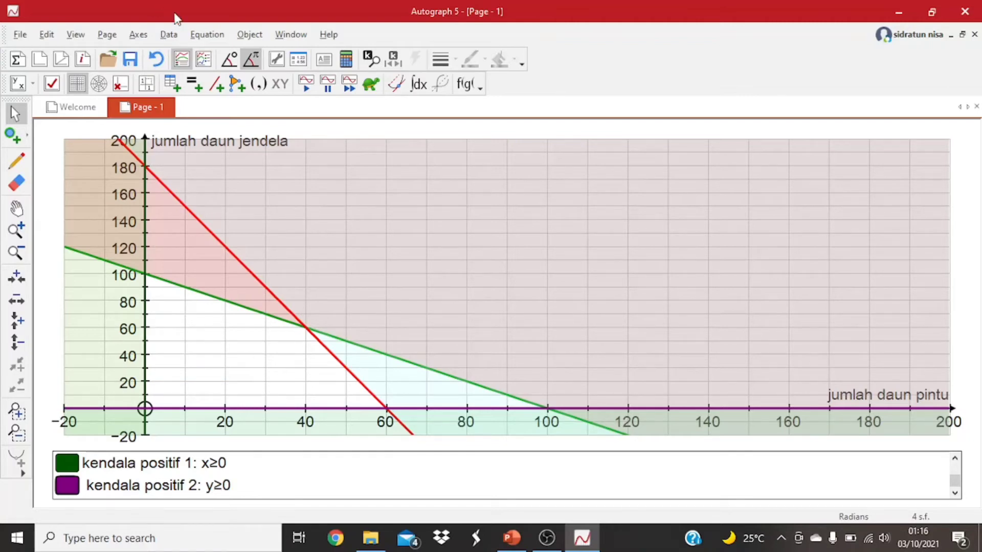
- Add a "Daerah Penyelesaian" text box with 100% frame transparency and place it in the unshaded region beneath both constraint lines
left_click(322, 60)
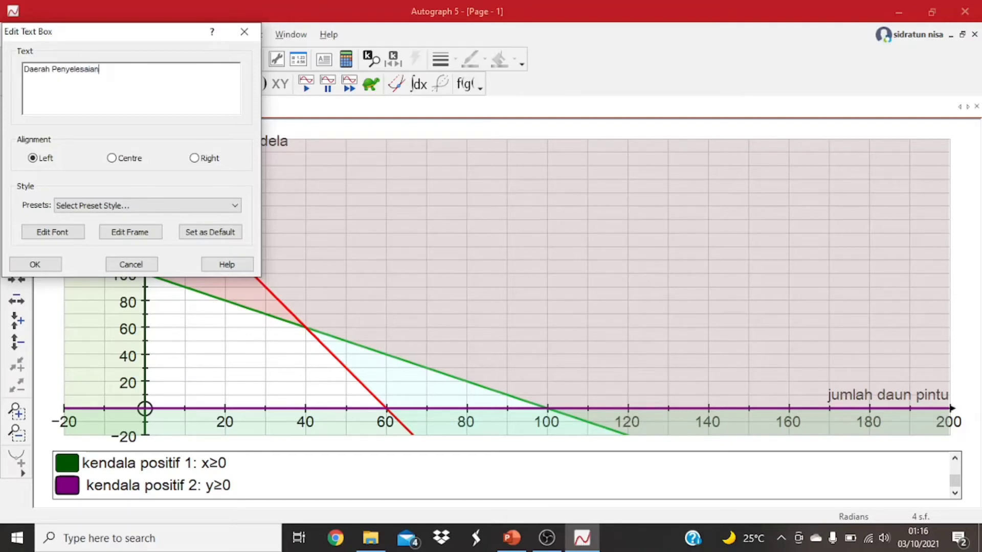
left_click(145, 234)
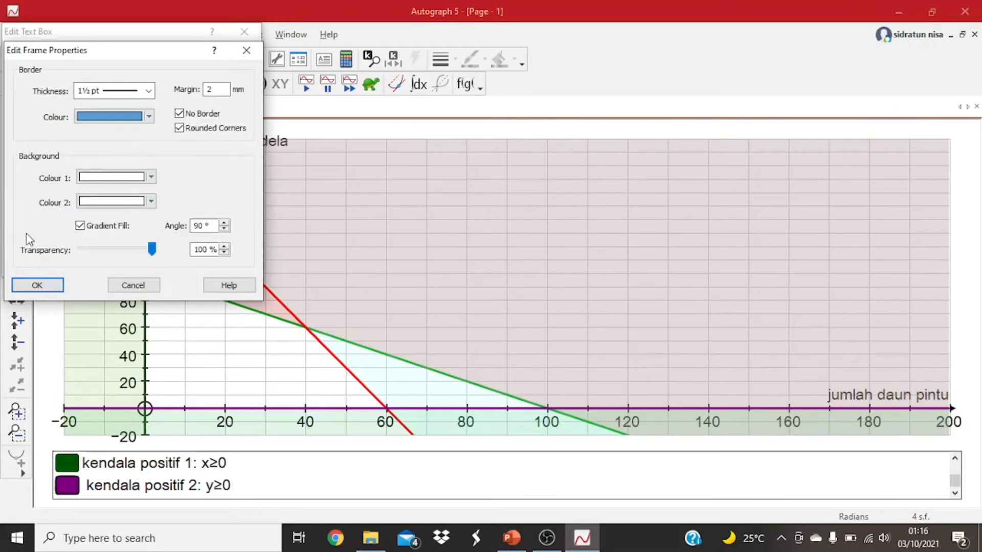
left_click_drag(152, 251, 182, 258)
left_click(27, 285)
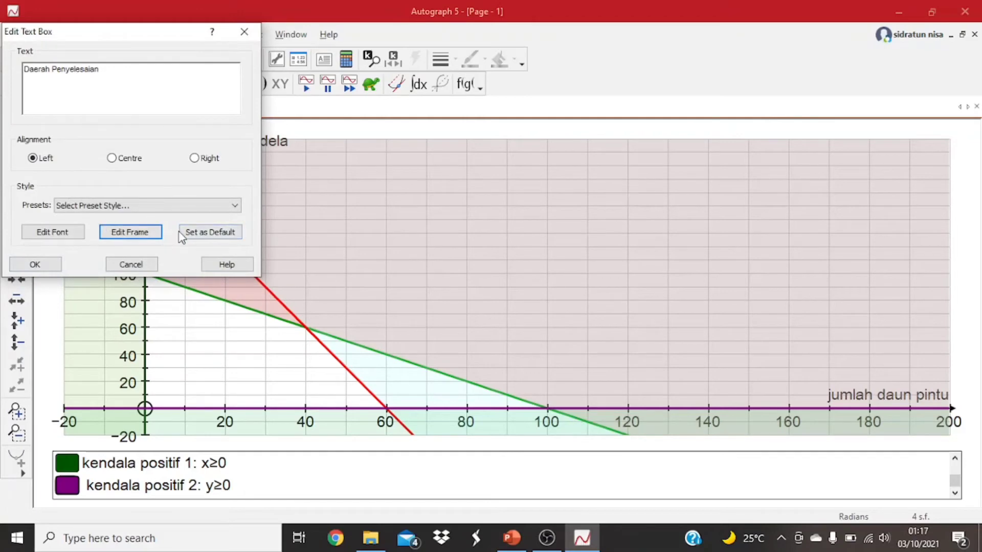
left_click(37, 266)
left_click_drag(513, 287, 244, 362)
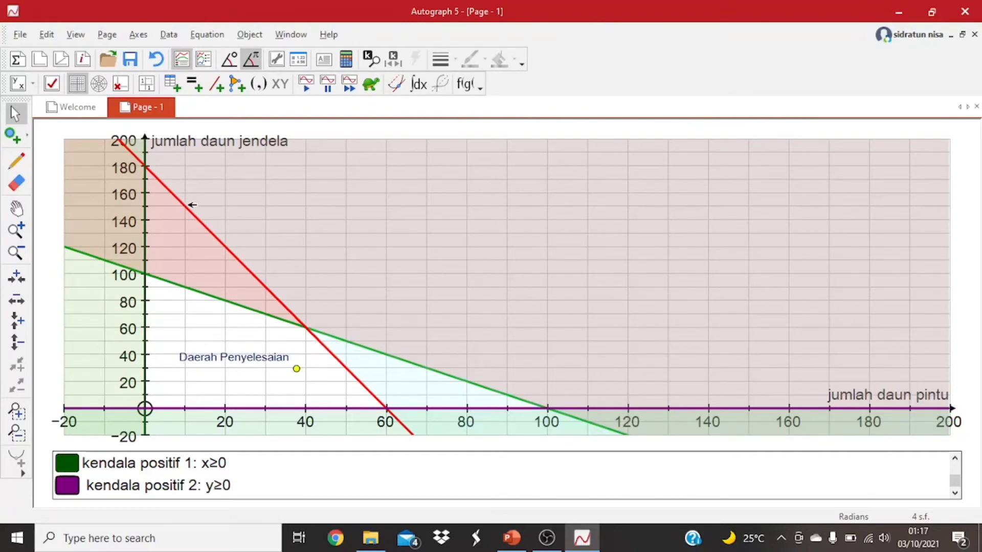
- Add a "Waktu Pengecatan" text box and place it beside the red 3x+y≤180 line
scroll(199, 470, "up", 1)
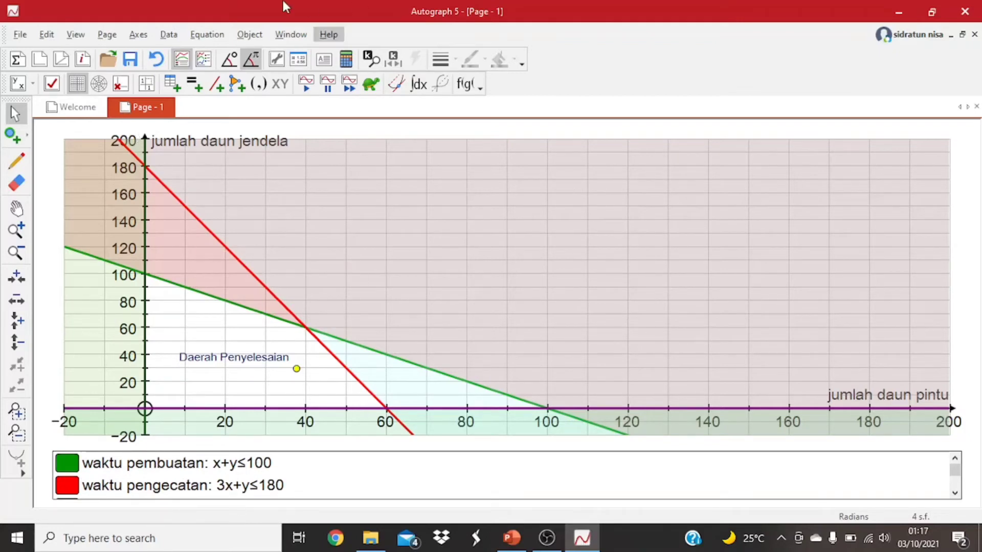
left_click(318, 59)
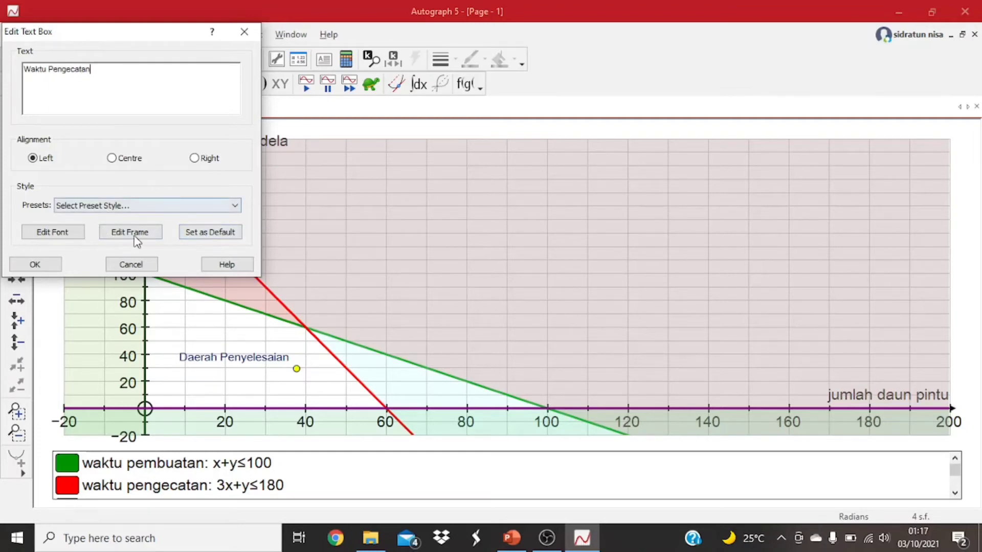
left_click(37, 265)
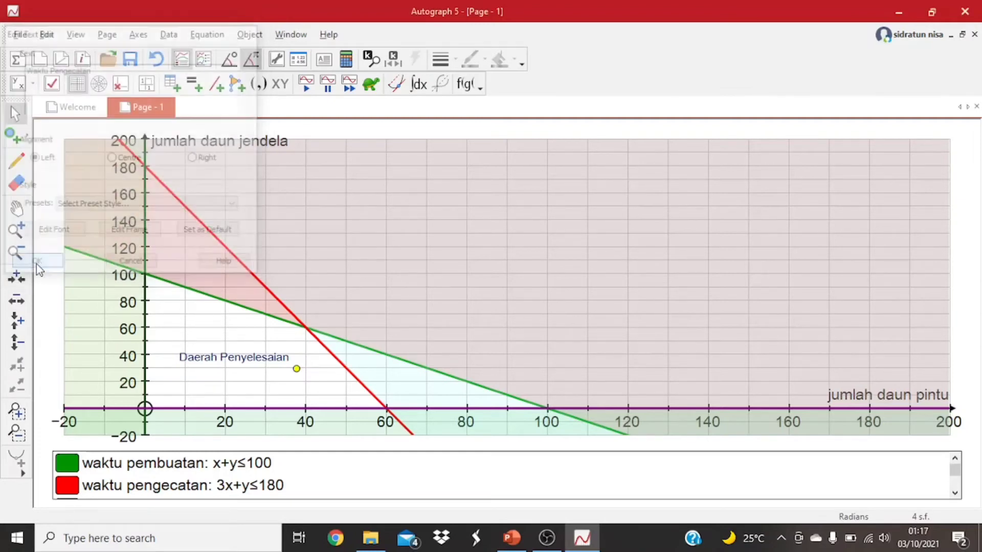
left_click_drag(538, 284, 330, 257)
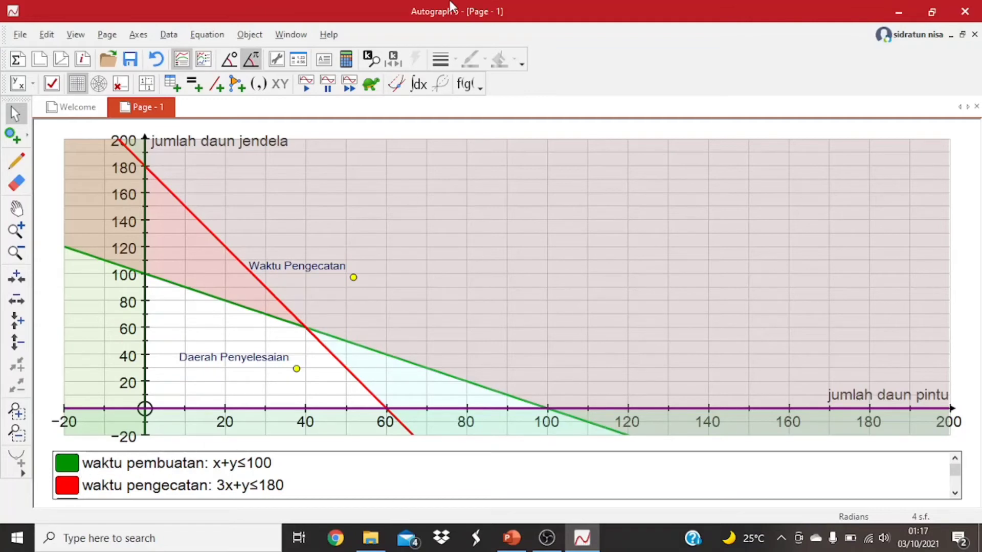
- Add a "Waktu Pembuatan" text box and place it beside the green x+y≤100 line
left_click(324, 59)
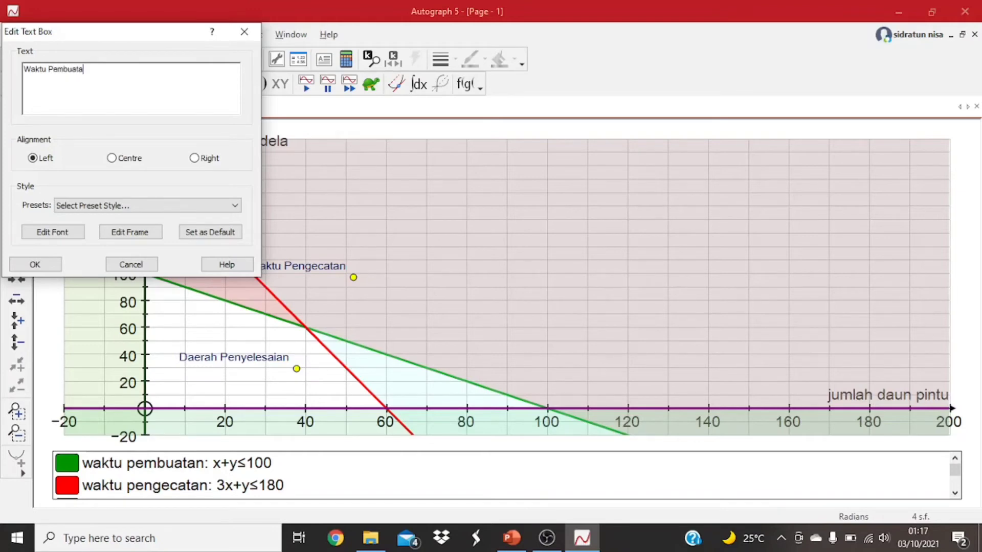
left_click(51, 265)
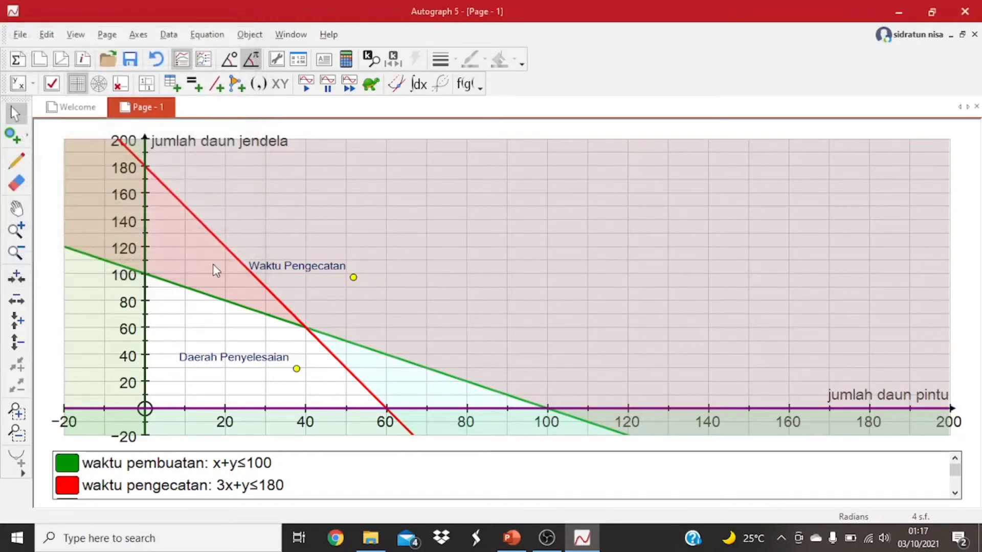
left_click_drag(513, 288, 492, 358)
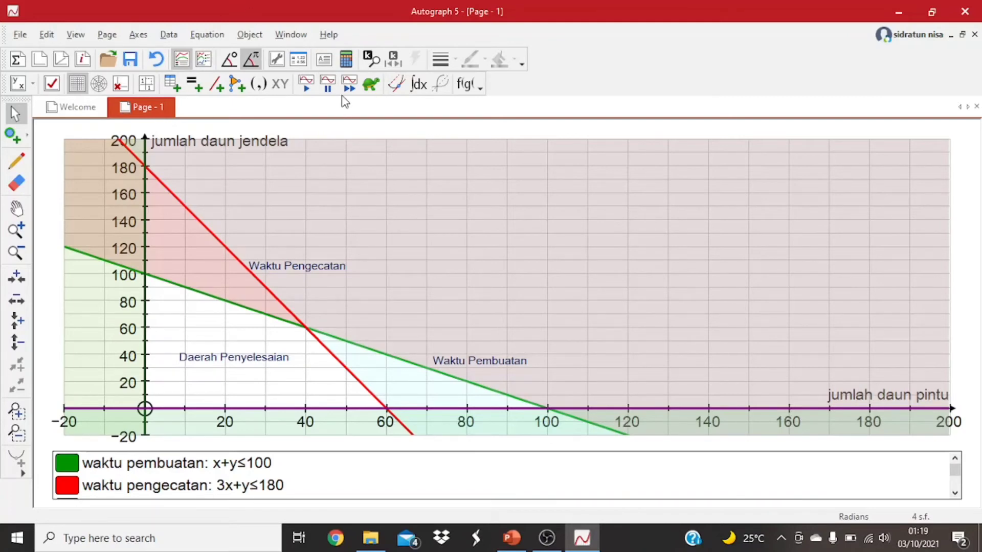
- Consult the corner points on slide 5 in PowerPoint and plot a point at x=0, y=100 in Autograph
left_click(511, 537)
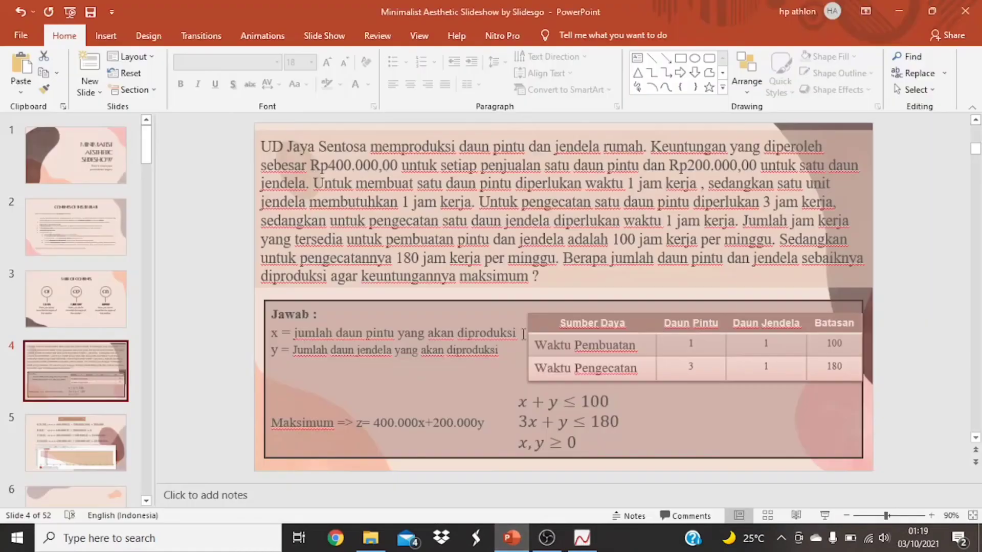
left_click(85, 449)
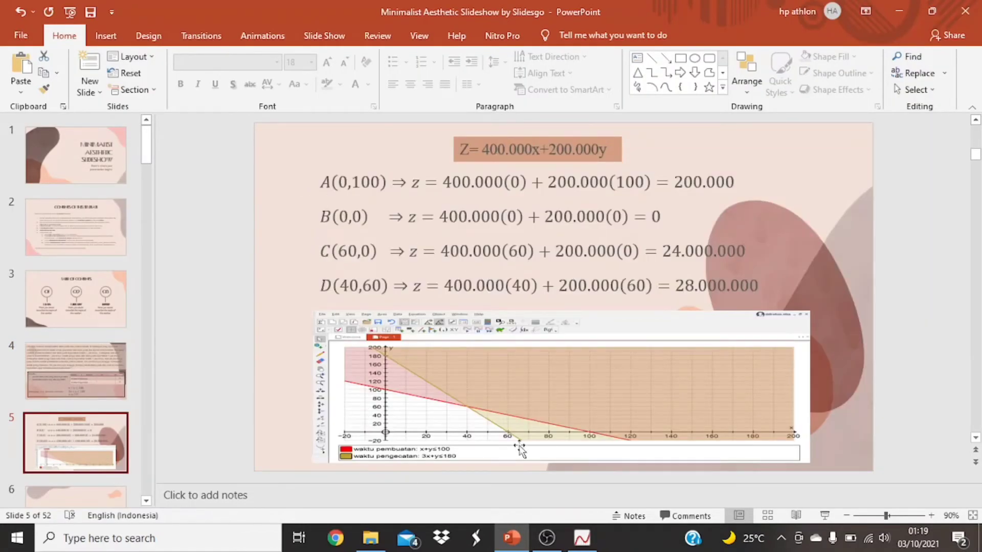
left_click(581, 538)
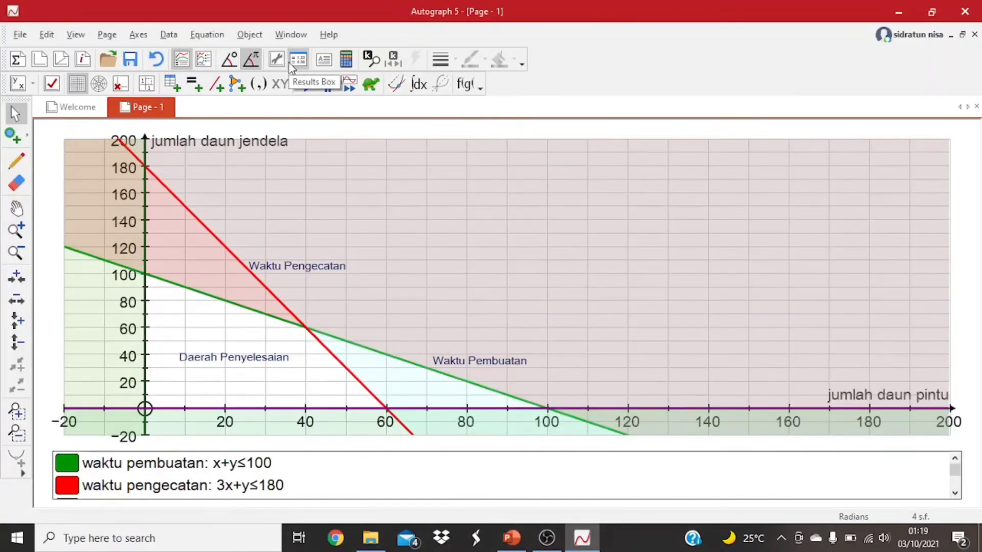
left_click(261, 85)
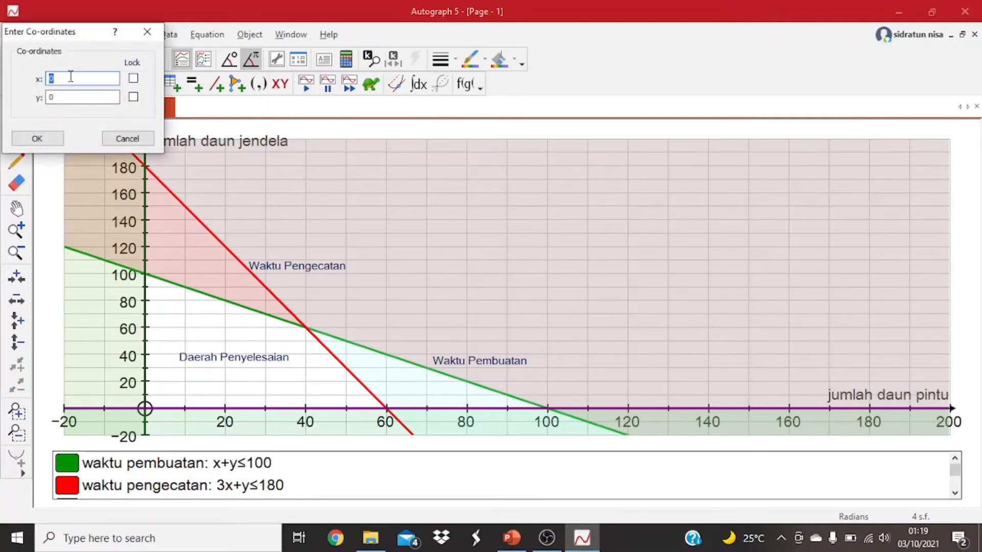
left_click(509, 540)
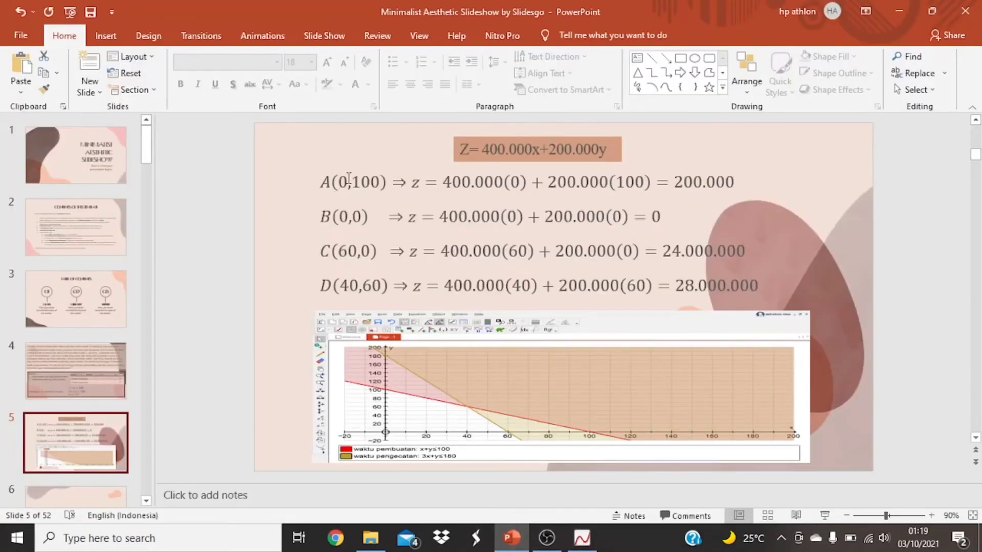
left_click(582, 538)
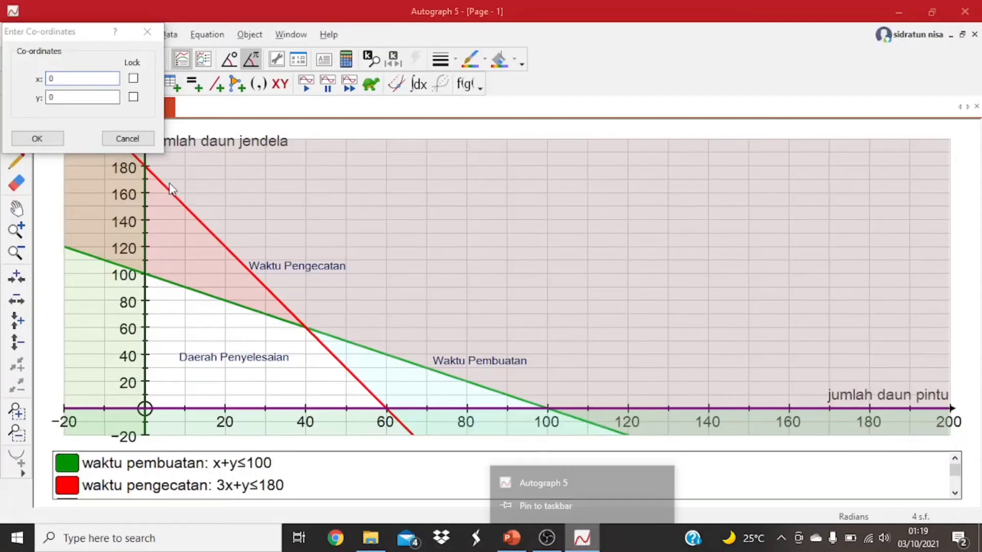
left_click(69, 78)
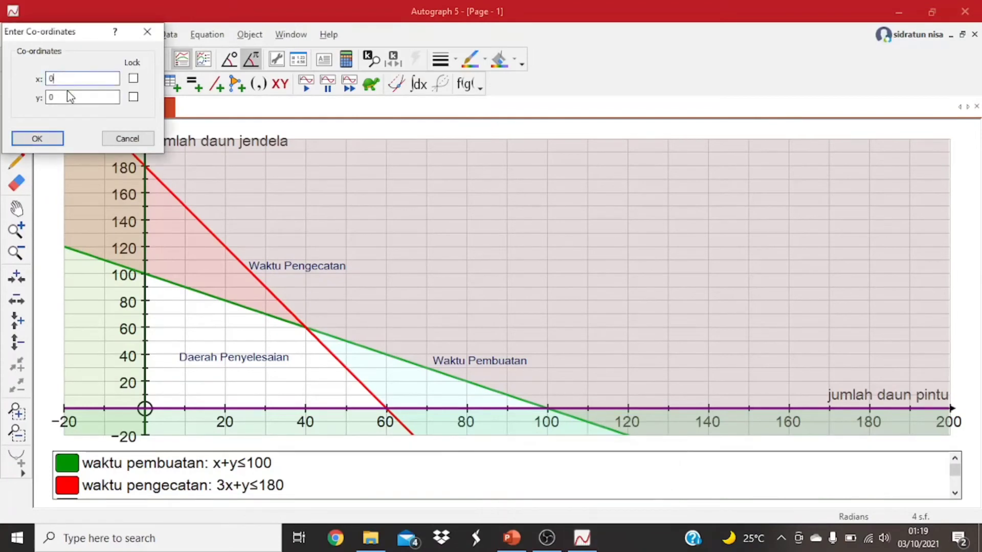
left_click(70, 98)
type("100")
left_click(36, 142)
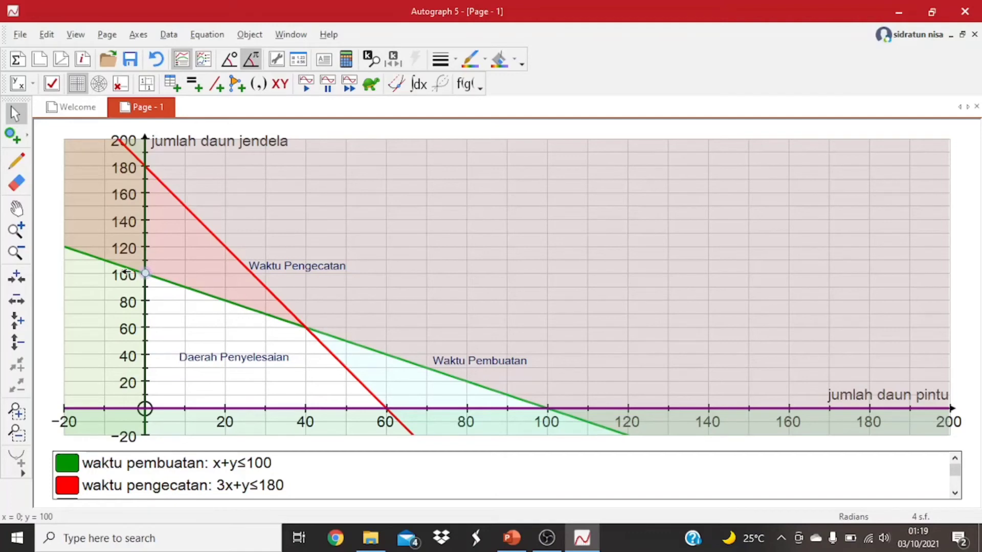
- Label the point at (0; 100) as "A" with its coordinates and position the label just below the point
left_click(318, 62)
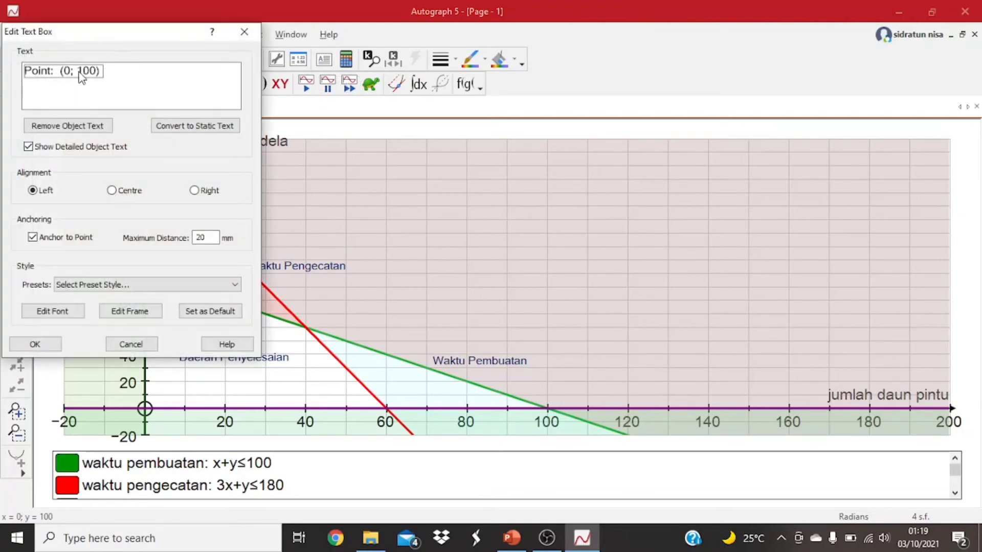
double_click(56, 72)
type("A")
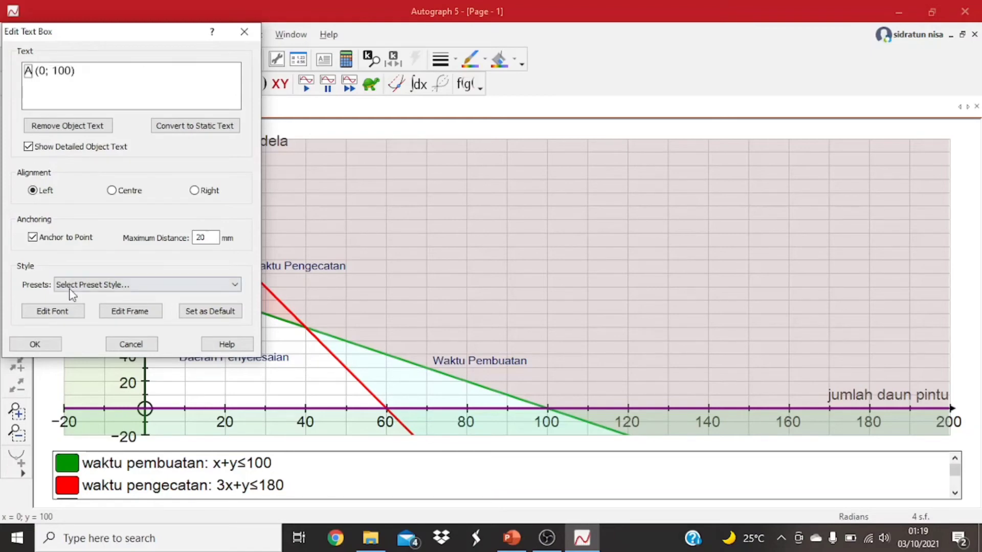
left_click(35, 344)
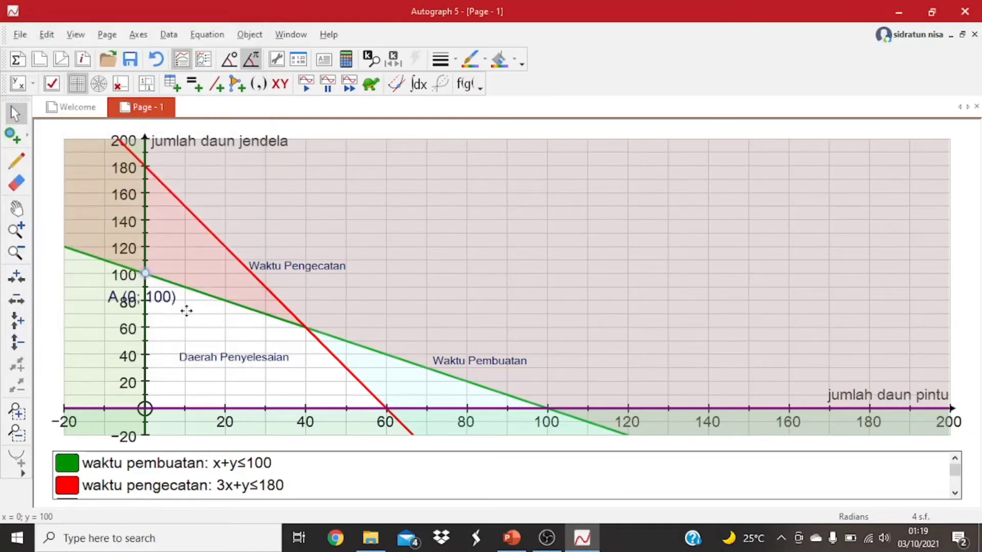
left_click_drag(164, 296, 168, 290)
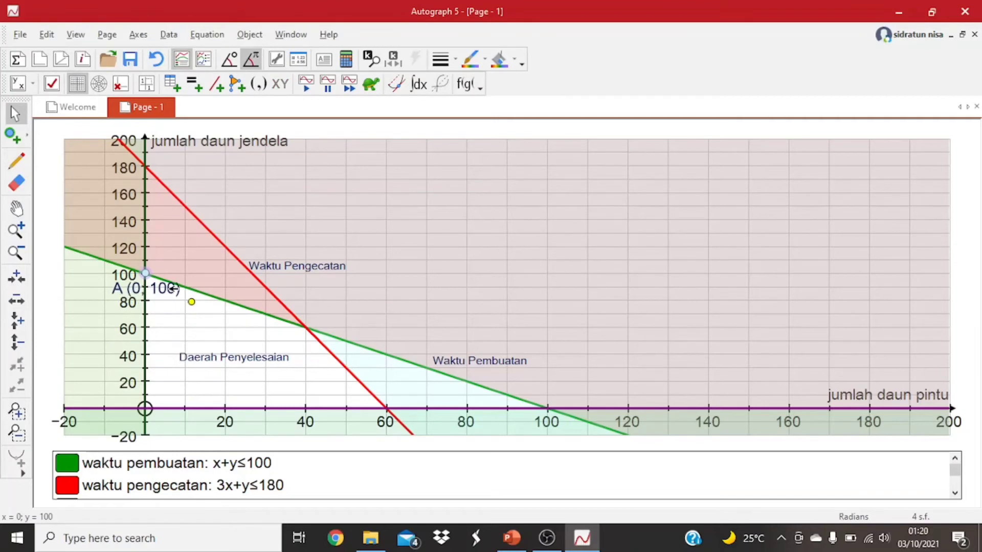
- Check the coordinates of corner point B on the PowerPoint slide and plot a point at x=0, y=0 in Autograph
left_click(511, 538)
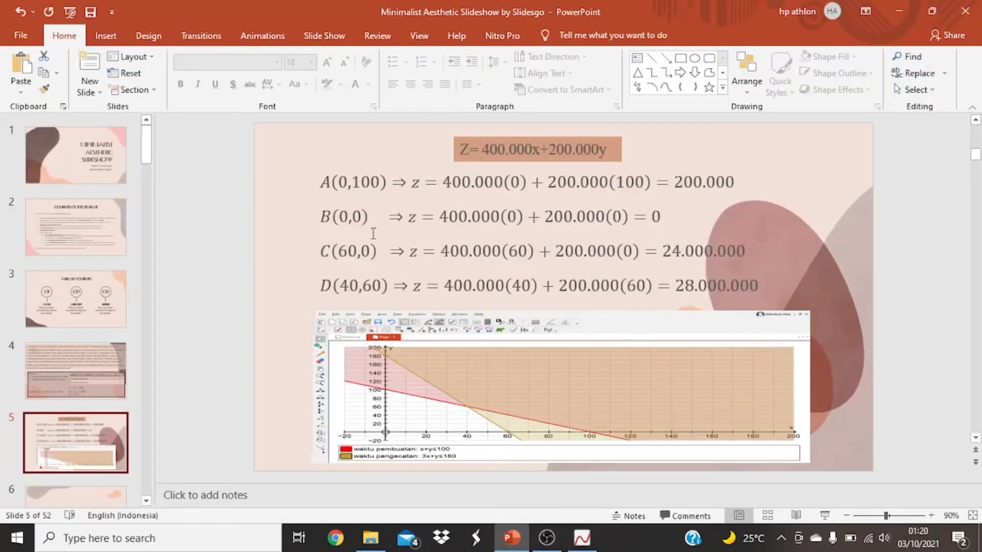
left_click(582, 538)
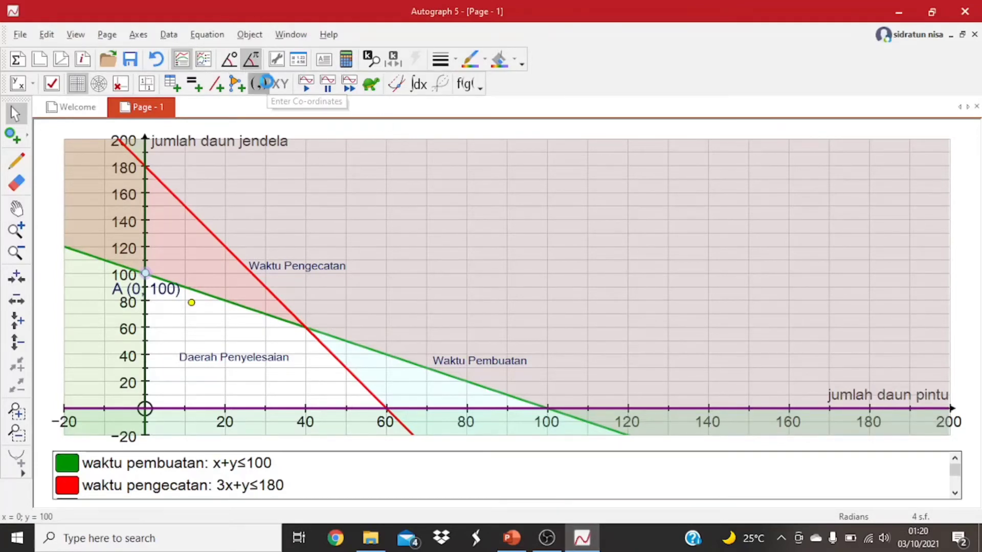
left_click(269, 86)
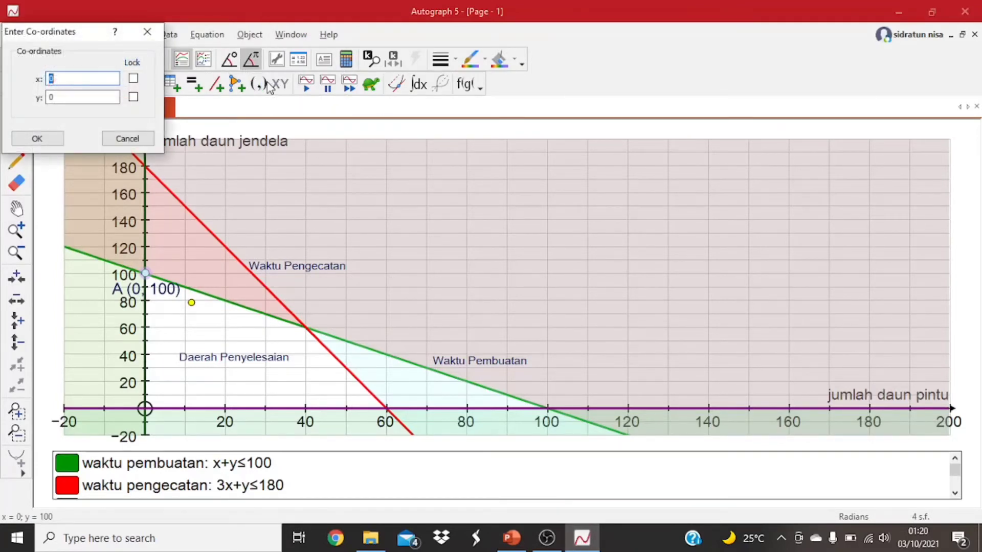
left_click(48, 141)
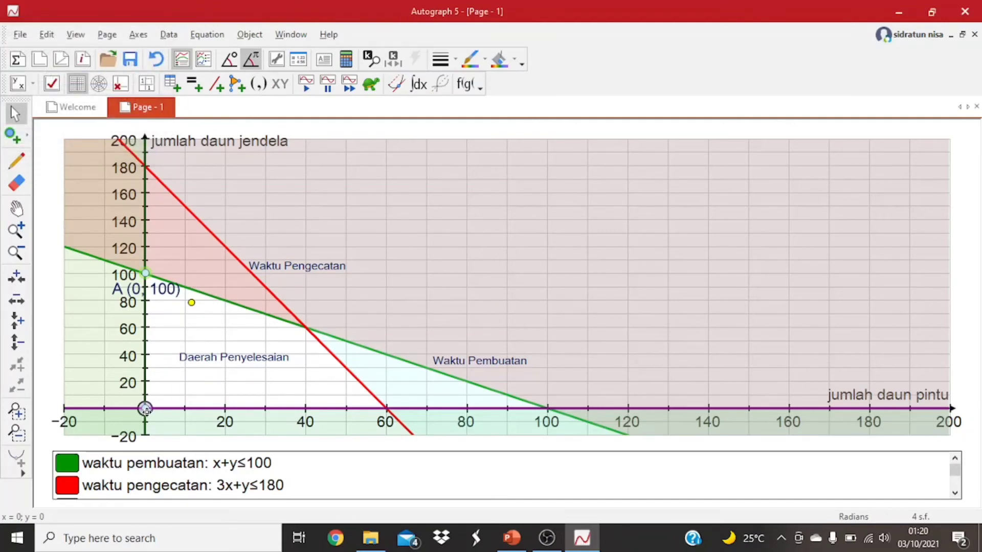
- Label the point at the origin as "B" followed by its coordinates
left_click(329, 63)
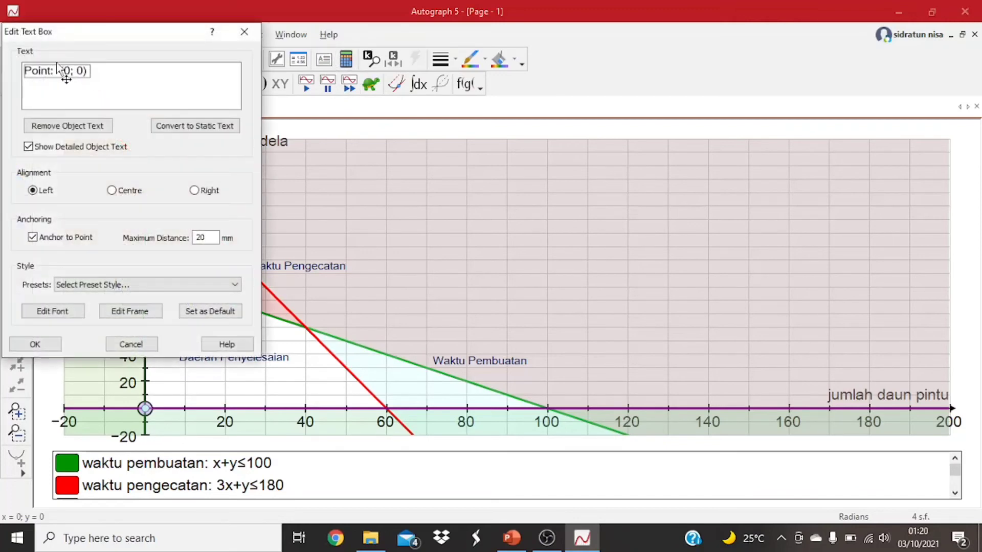
left_click_drag(57, 72, 26, 72)
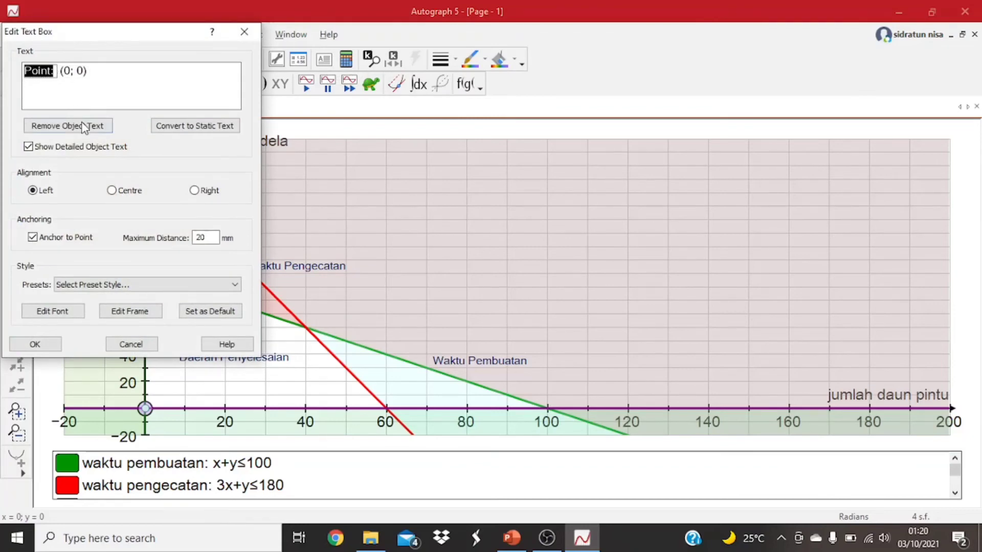
type("B")
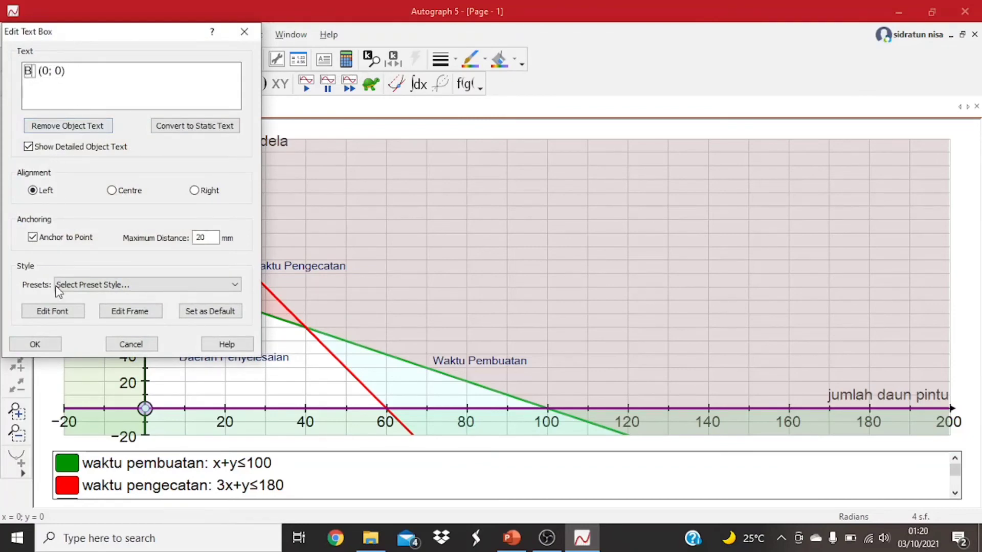
left_click(34, 344)
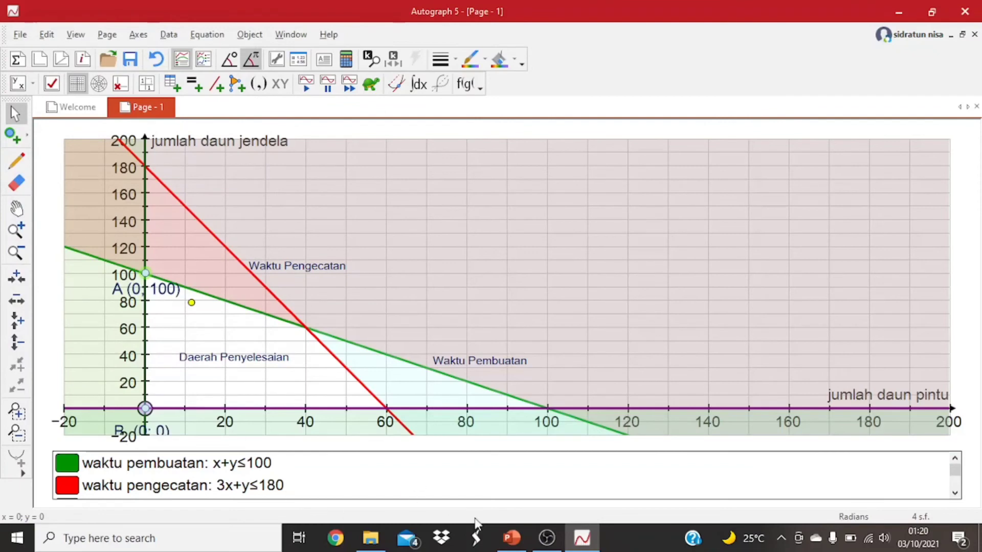
- Check the coordinates of corner point C on the PowerPoint slide and plot a point at x=60, y=0 in Autograph
left_click(512, 546)
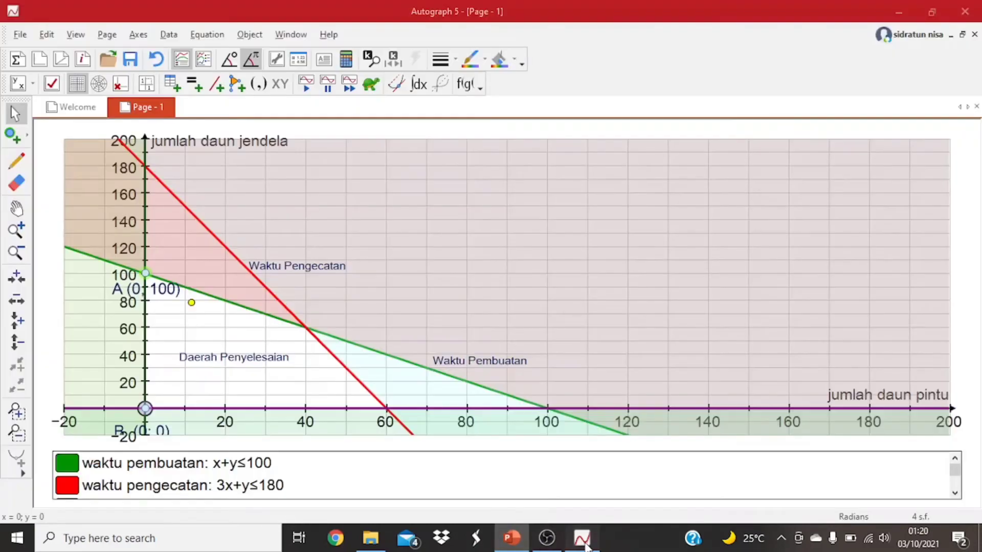
left_click(582, 537)
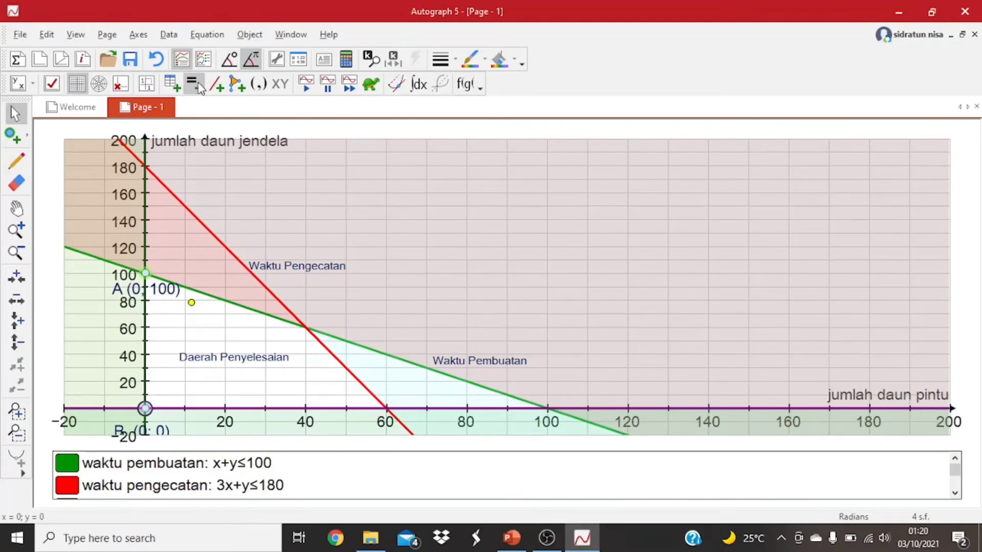
left_click(259, 83)
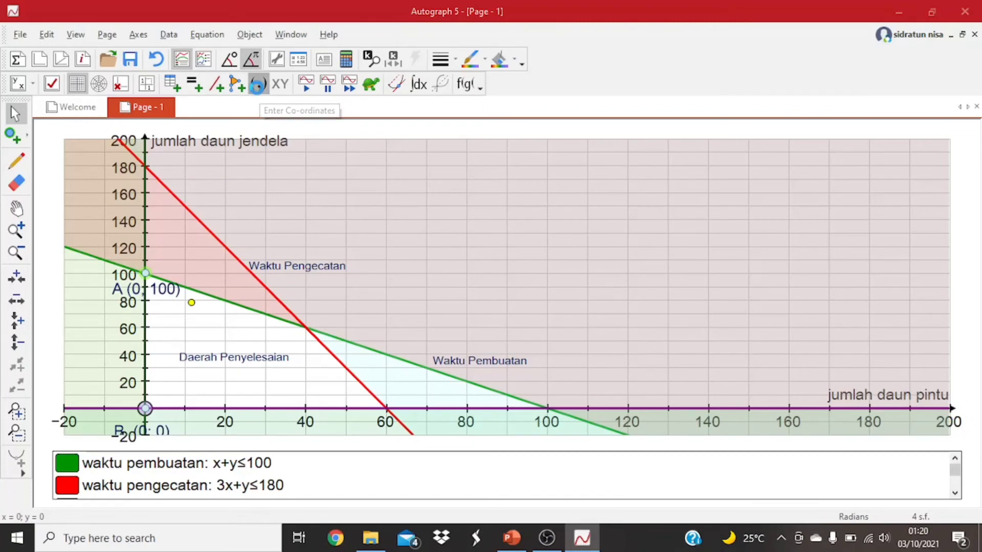
left_click(119, 95)
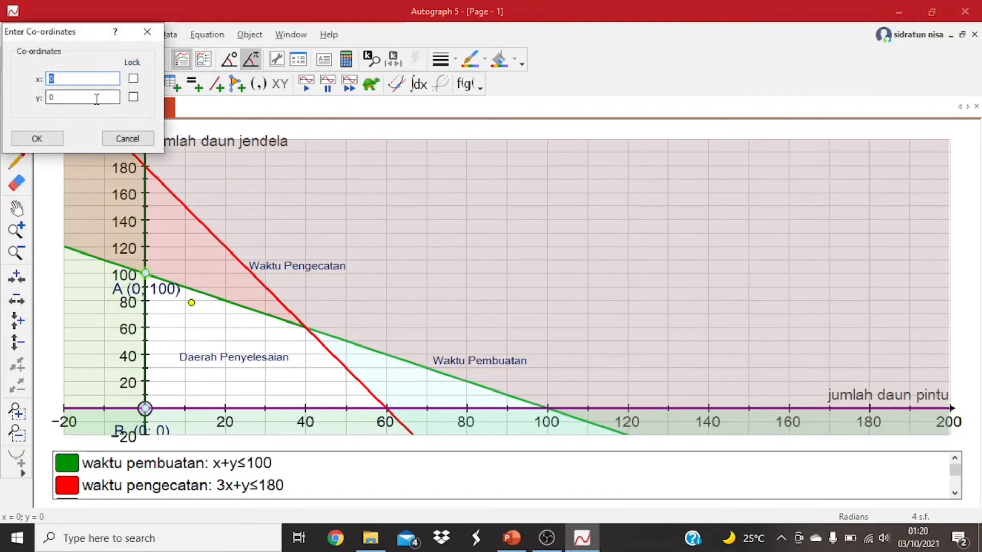
left_click(512, 539)
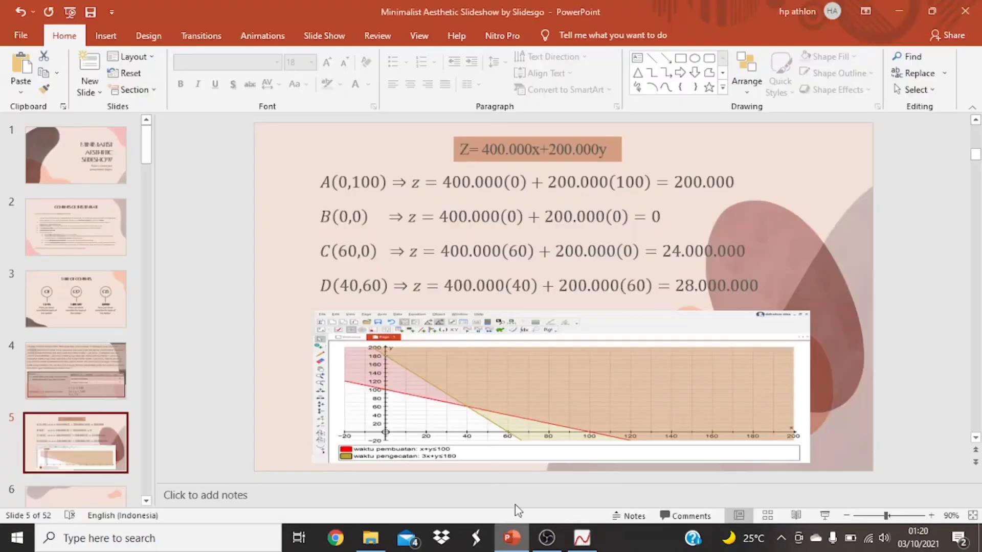
left_click(583, 539)
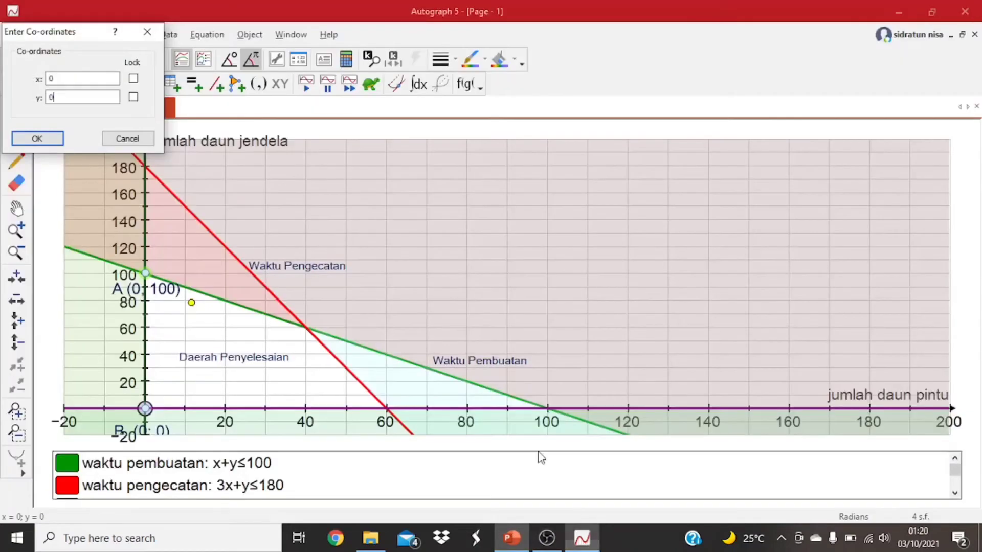
left_click(64, 80)
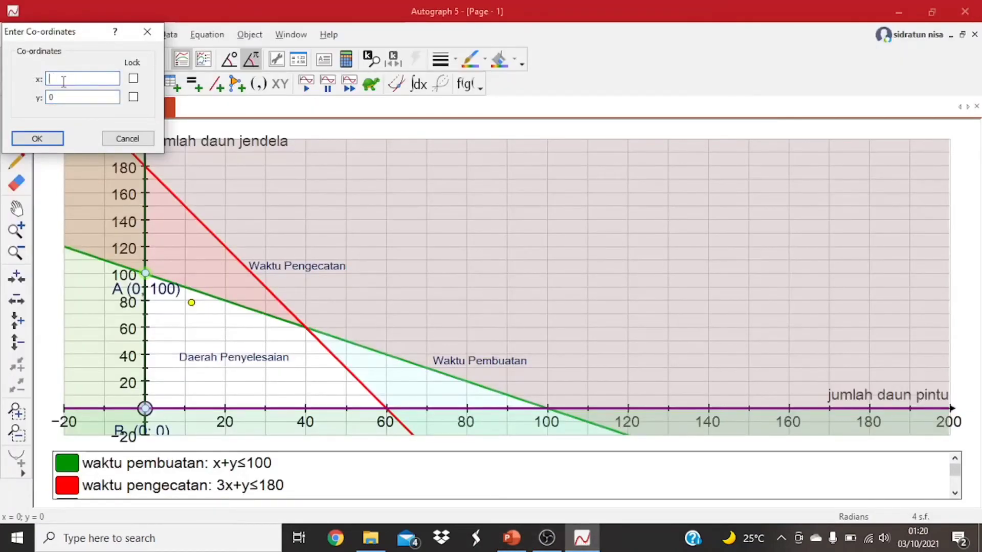
left_click(47, 140)
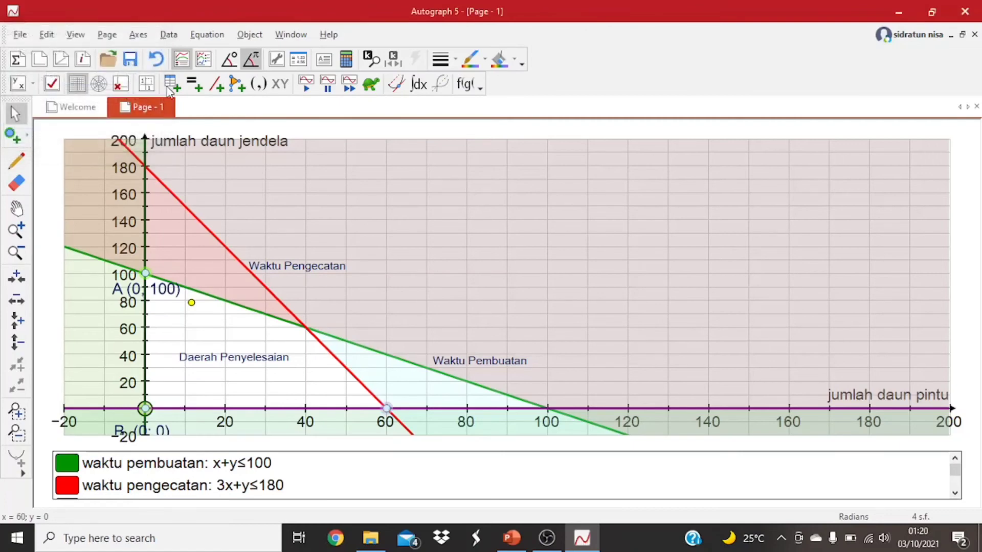
- Label the point at (60; 0) as "C" followed by its coordinates, then clear the selection
left_click(322, 60)
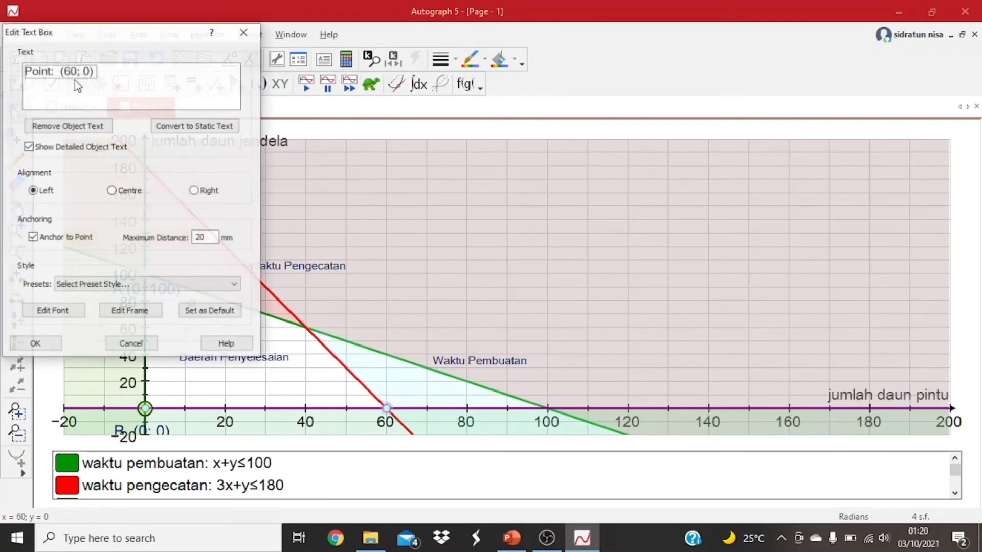
left_click_drag(55, 73, 27, 71)
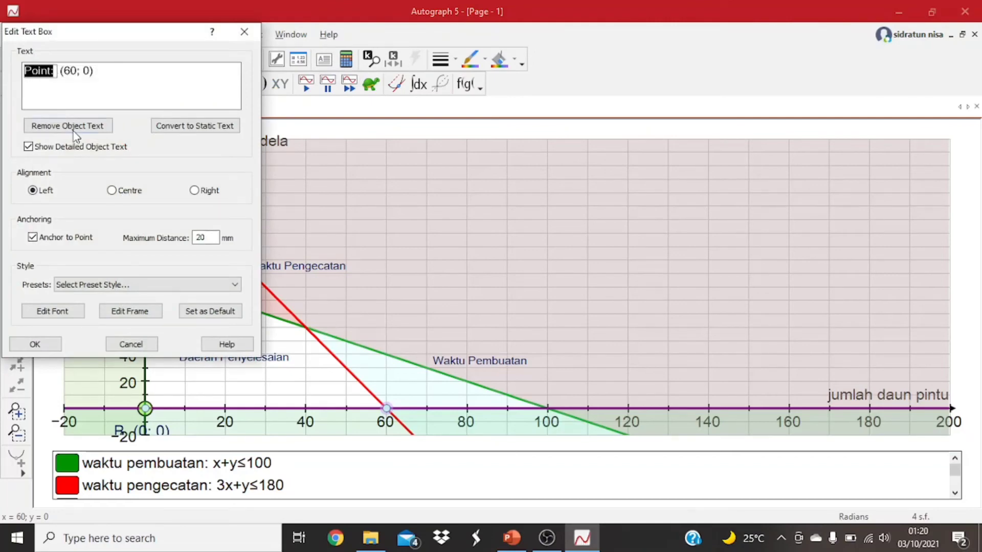
type("C")
left_click(38, 343)
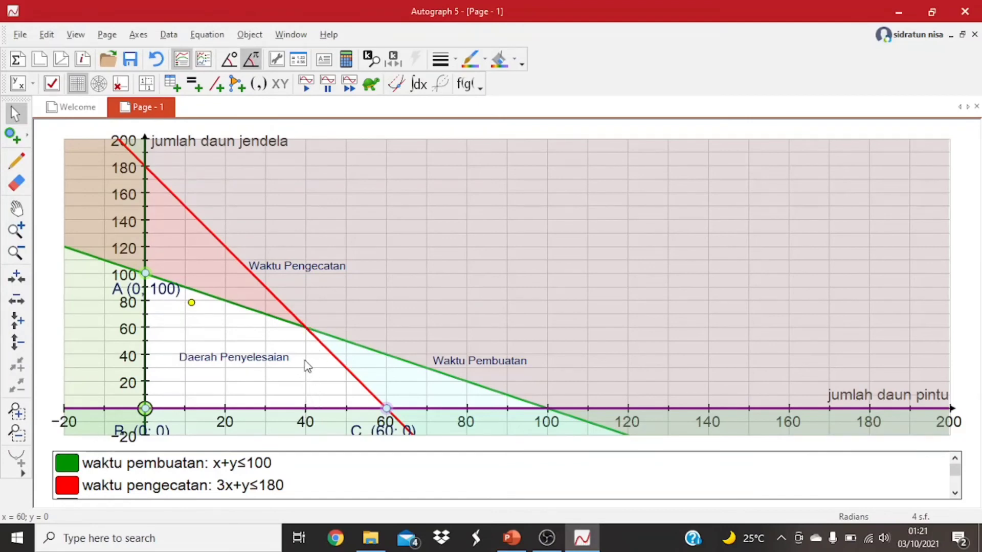
left_click(302, 373)
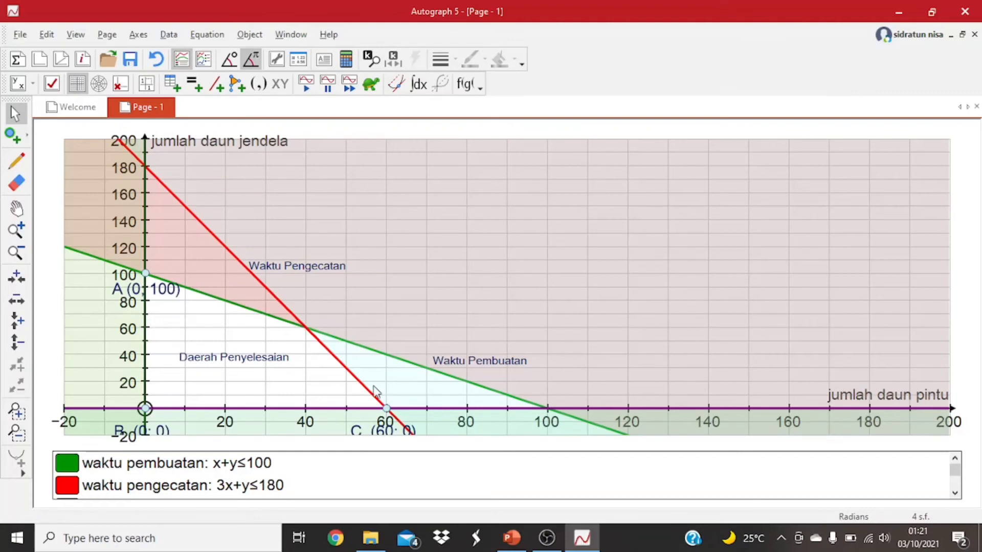
- Check the coordinates of corner point D on the PowerPoint slide and plot a point at x=40, y=60 in Autograph
left_click(511, 538)
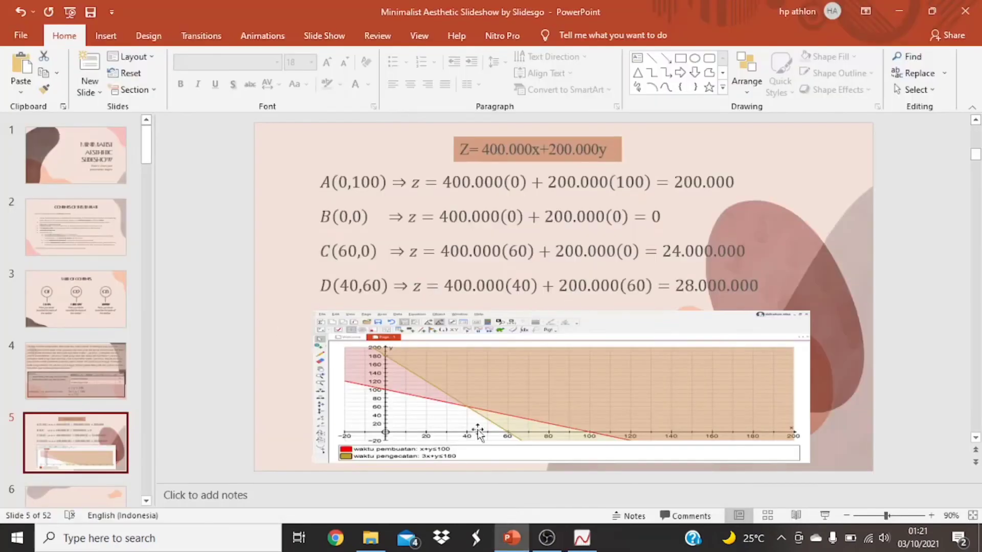
left_click(582, 538)
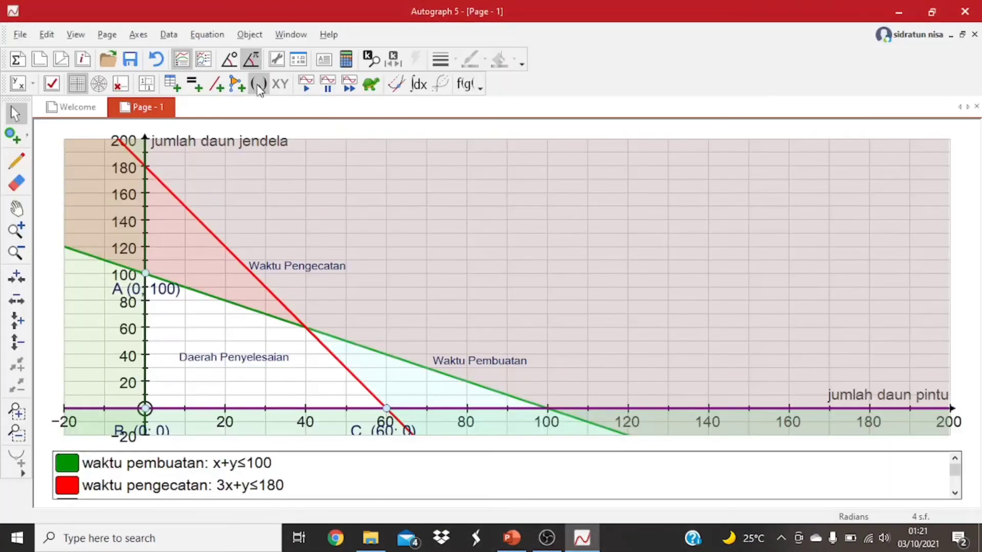
right_click(319, 174)
left_click(272, 180)
left_click(258, 83)
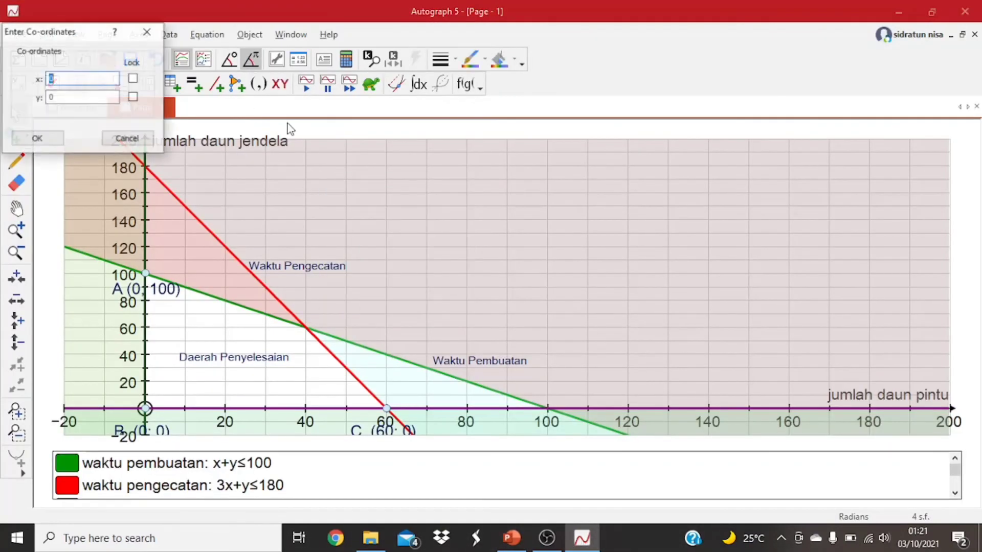
left_click(74, 80)
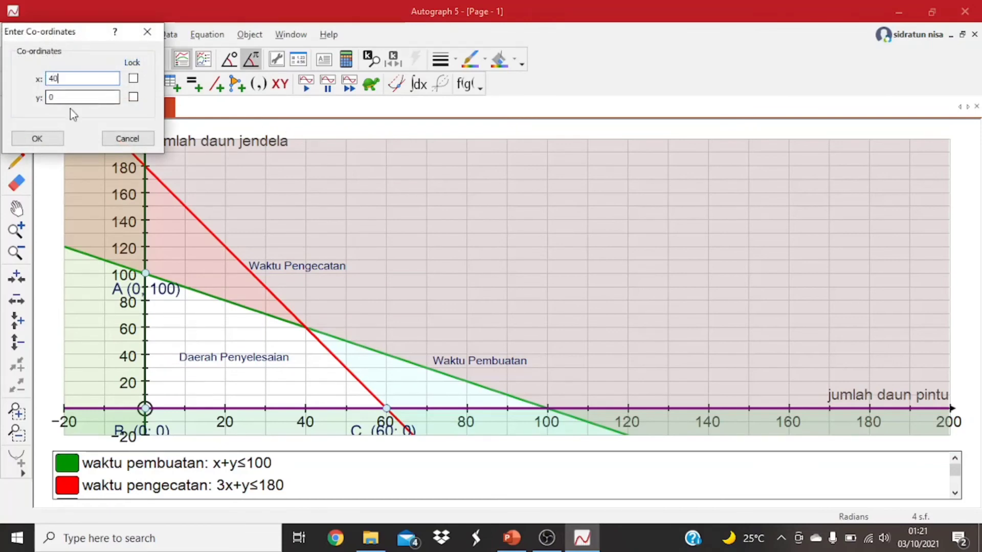
left_click(66, 97)
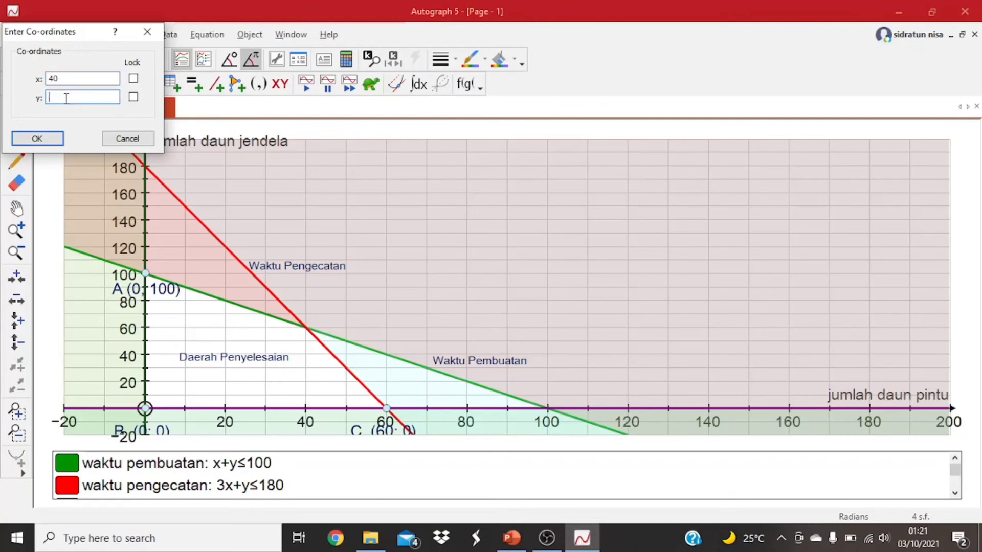
left_click(48, 137)
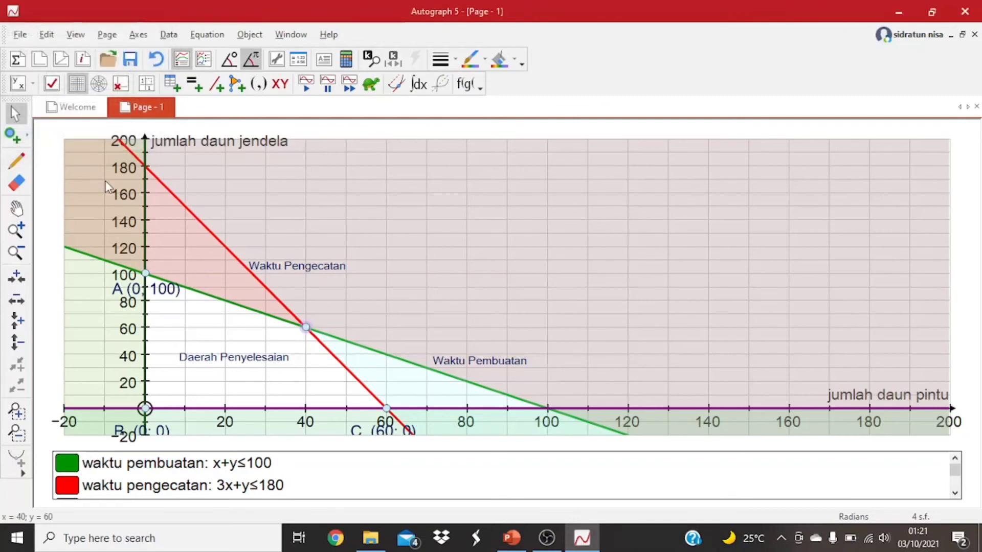
- Label the point at (40; 60), where the red and green lines cross, as "D" followed by its coordinates
left_click(323, 60)
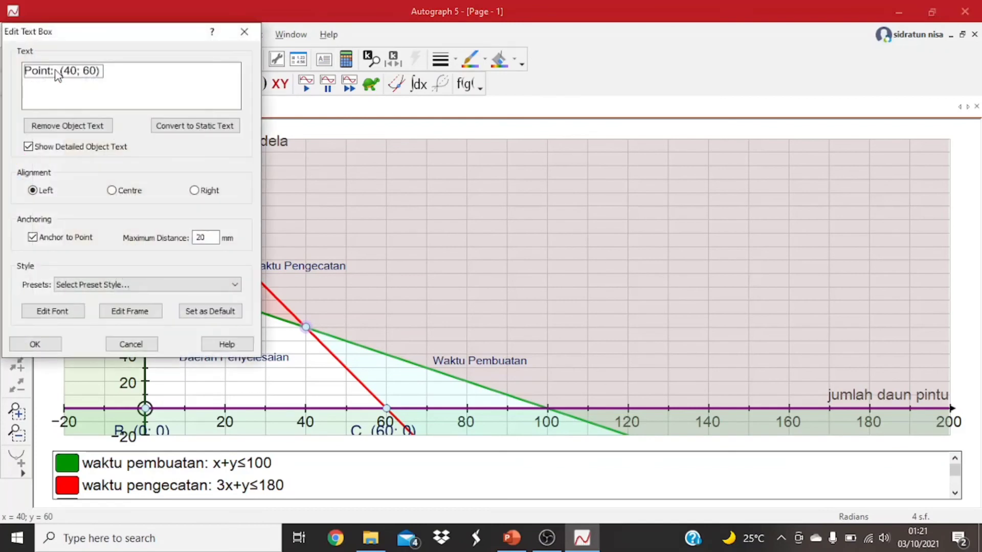
left_click(51, 73)
left_click(54, 75)
double_click(46, 73)
left_click(48, 74)
key("BackSpace")
key("BackSpace")
key("BackSpace")
key("BackSpace")
key("BackSpace")
key("BackSpace")
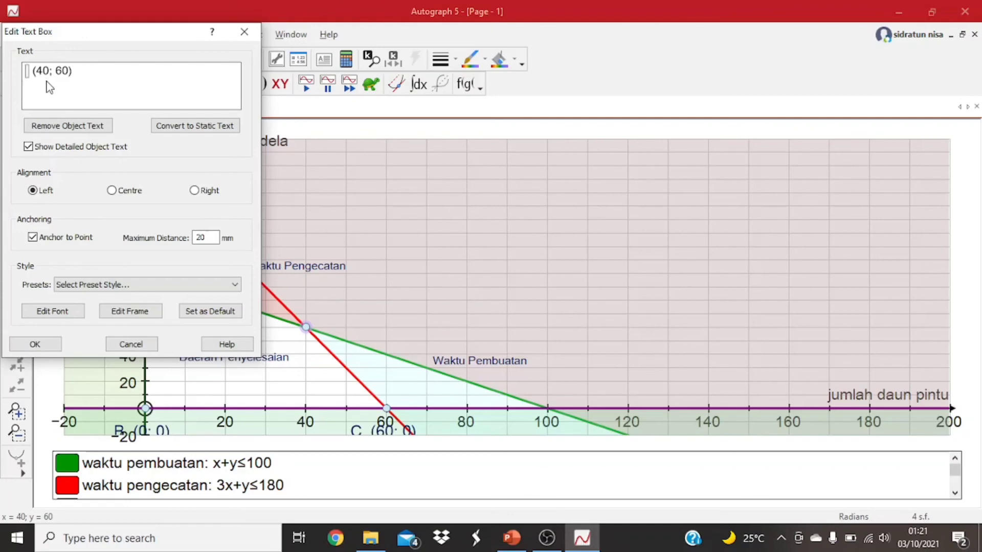
type("D")
left_click(46, 343)
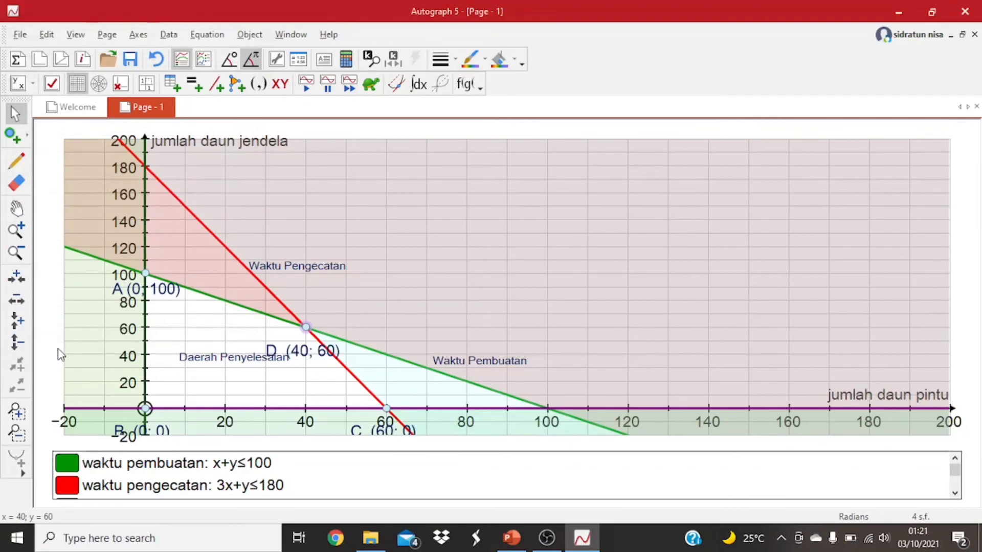
- Reposition the labels: A and C just above their points, B and D closer to theirs, and "Daerah Penyelesaian" lower in the feasible region
left_click_drag(172, 290, 188, 264)
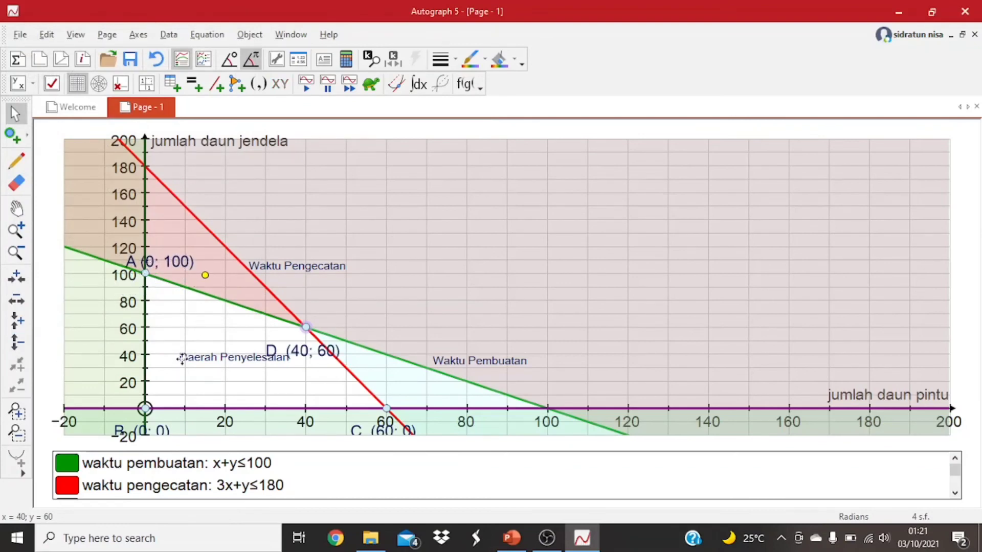
left_click_drag(118, 430, 125, 422)
left_click_drag(246, 358, 233, 377)
left_click_drag(304, 354, 305, 346)
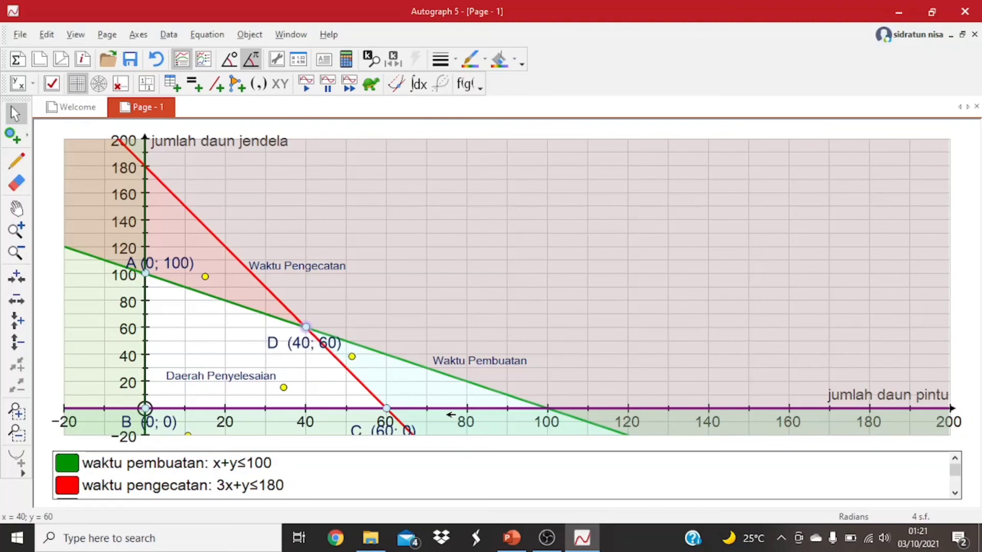
left_click_drag(399, 433, 425, 401)
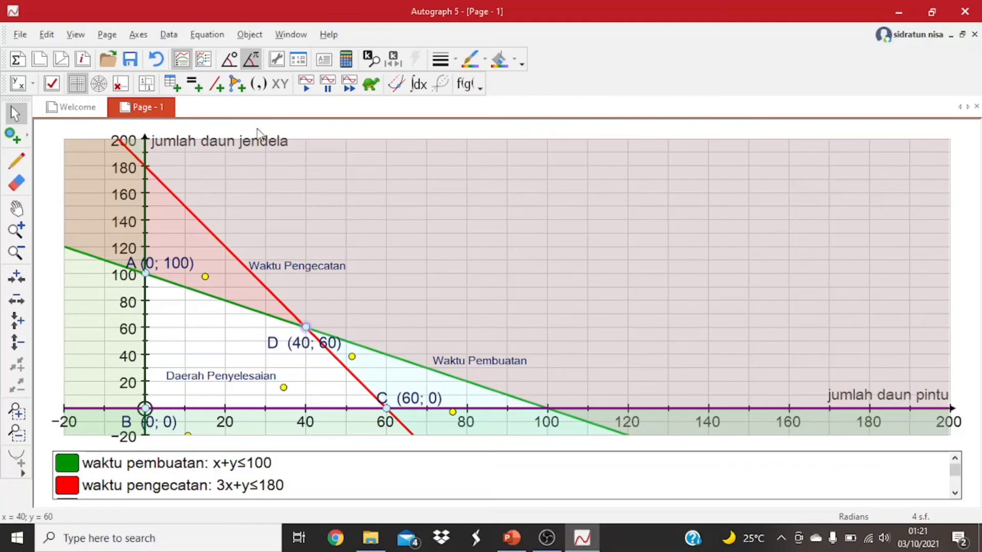
- Set the ranges of both the x and y axes to a minimum of -30 and a maximum of 140
left_click(138, 36)
left_click(160, 47)
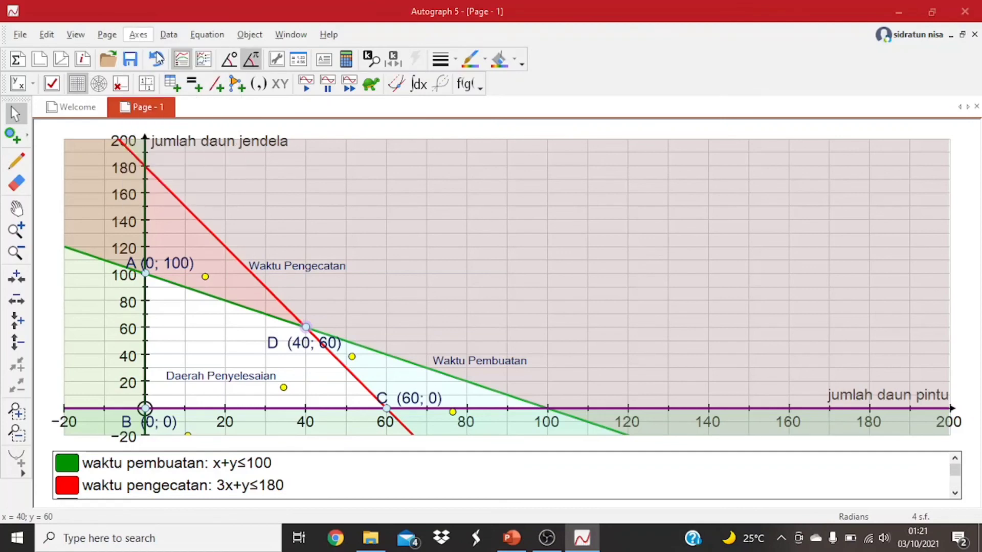
left_click(116, 218)
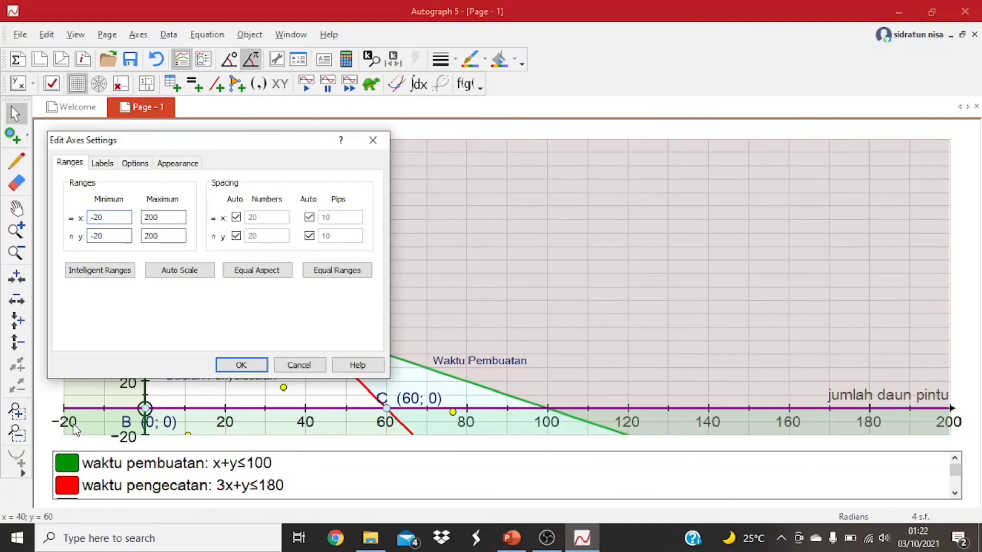
key("BackSpace")
key("BackSpace")
type("3-")
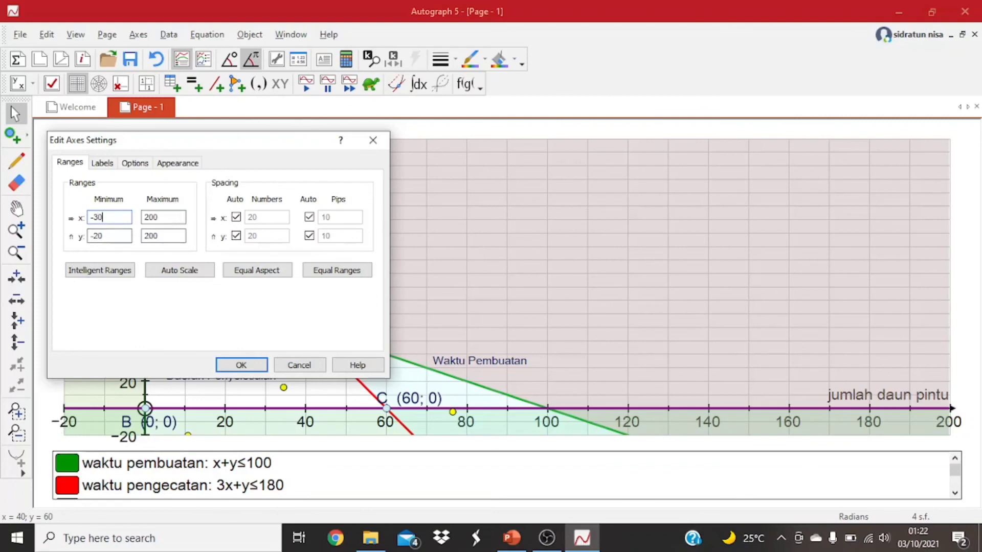
left_click(158, 217)
left_click(120, 238)
left_click(175, 234)
left_click(241, 365)
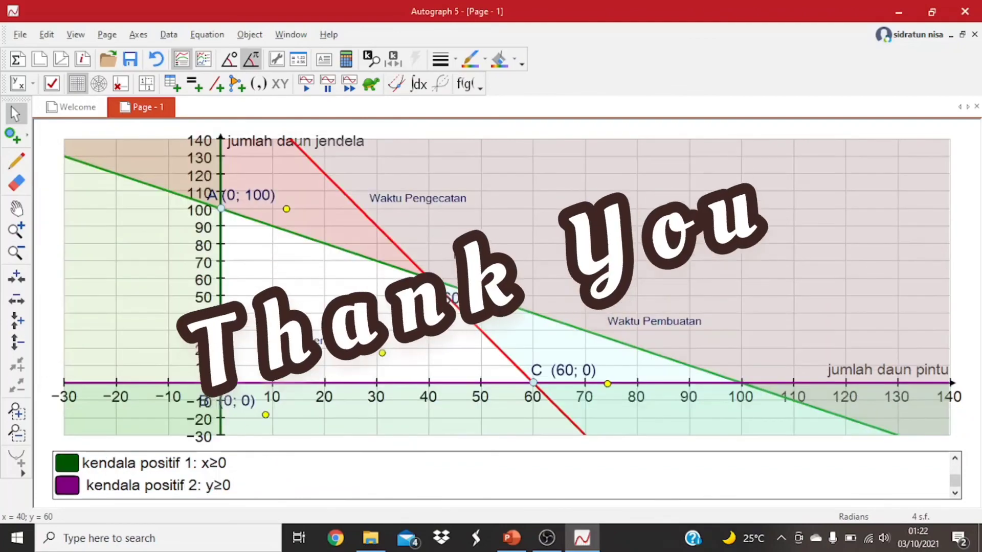